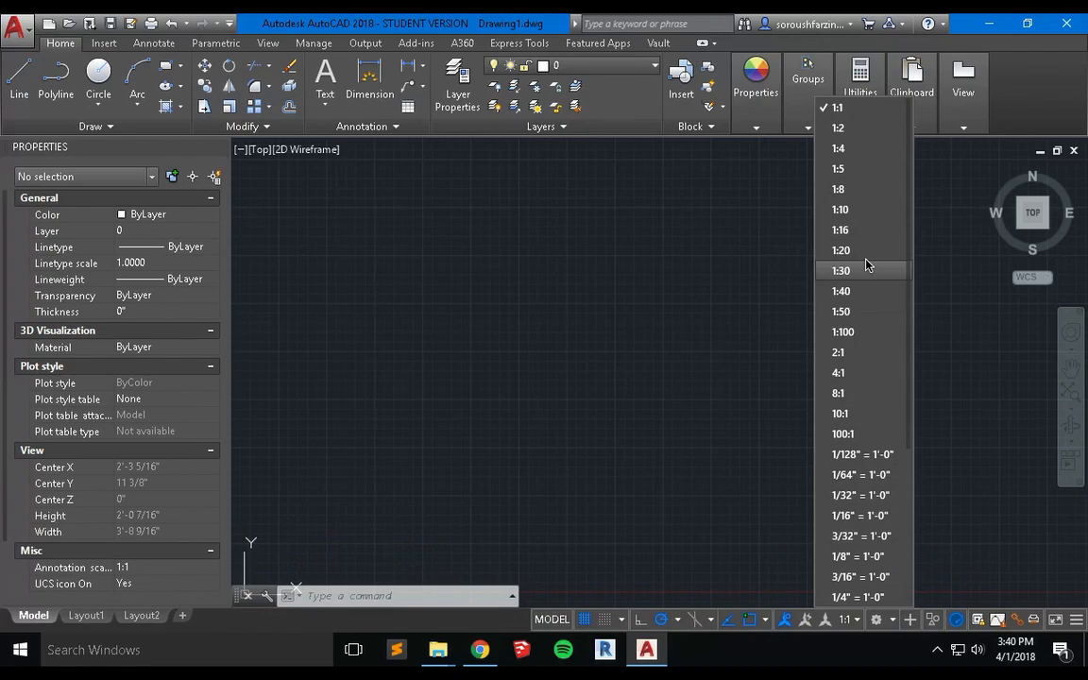
Switch to Layout1 and set its existing viewport's scale to 1/8" = 1'-0".
left_click(758, 282)
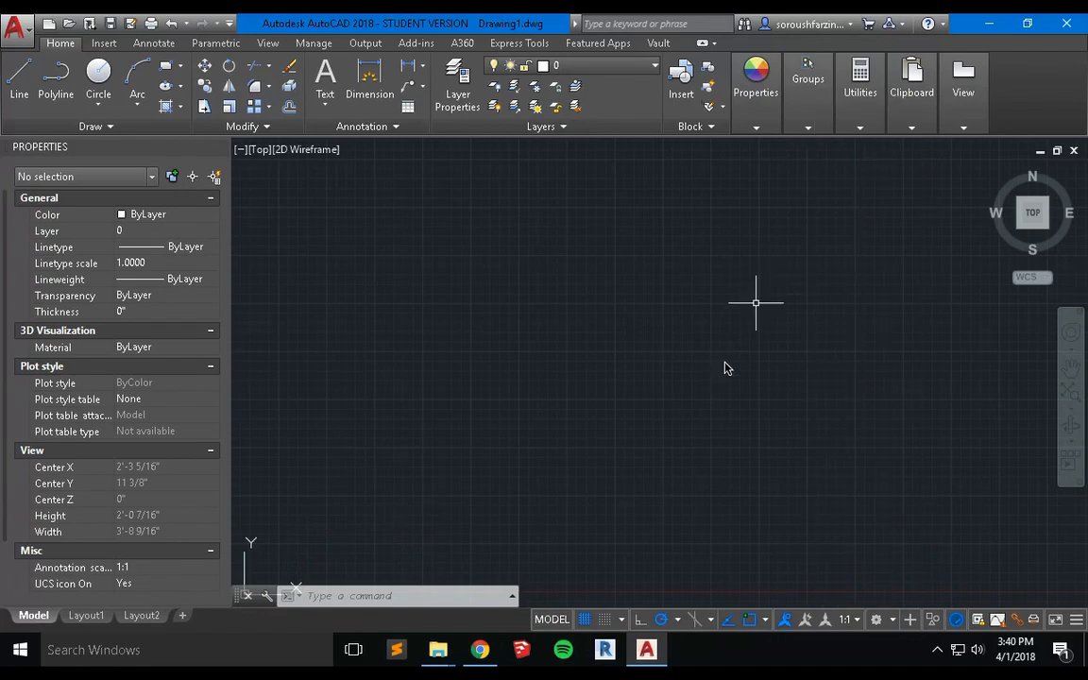
left_click(88, 615)
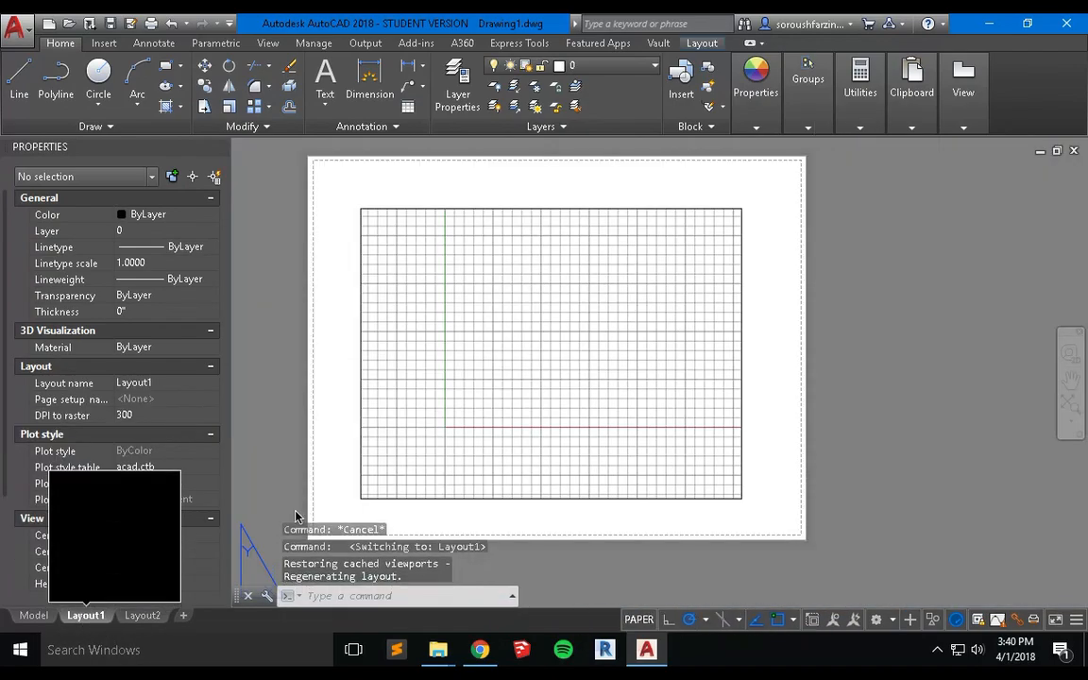
left_click(498, 191)
left_click(471, 227)
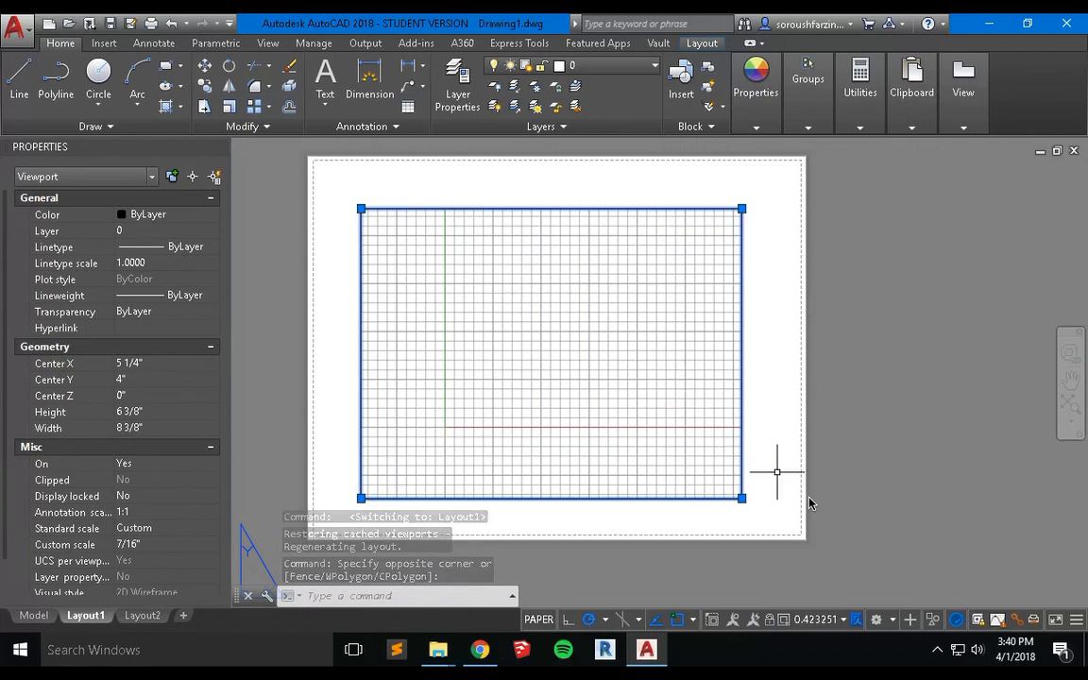
left_click(828, 619)
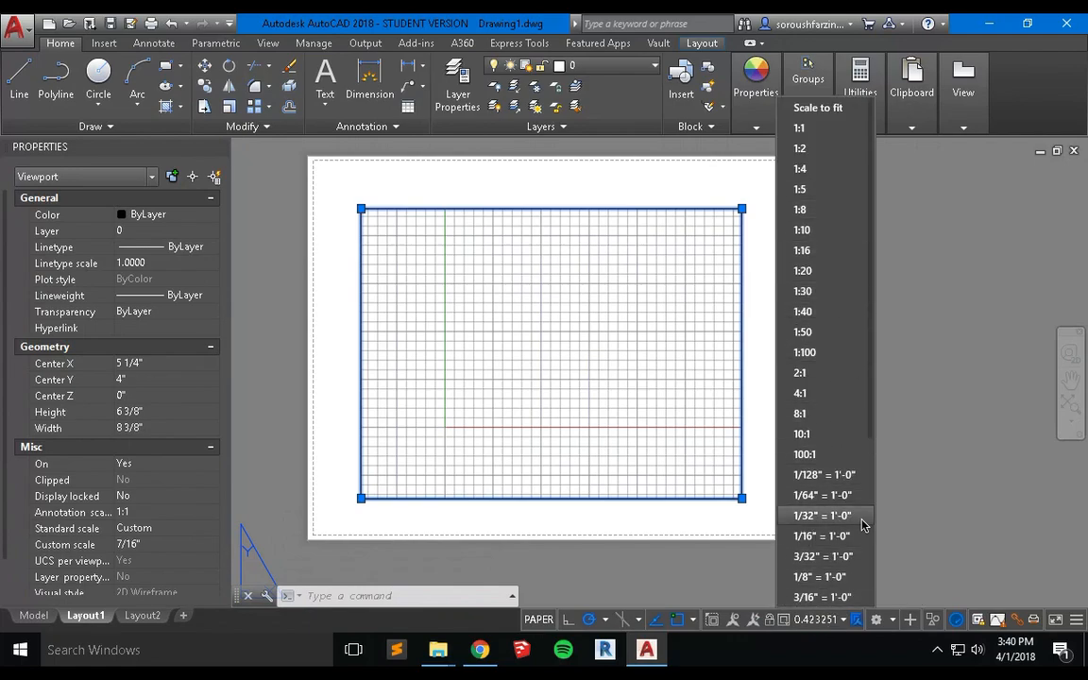
left_click(814, 577)
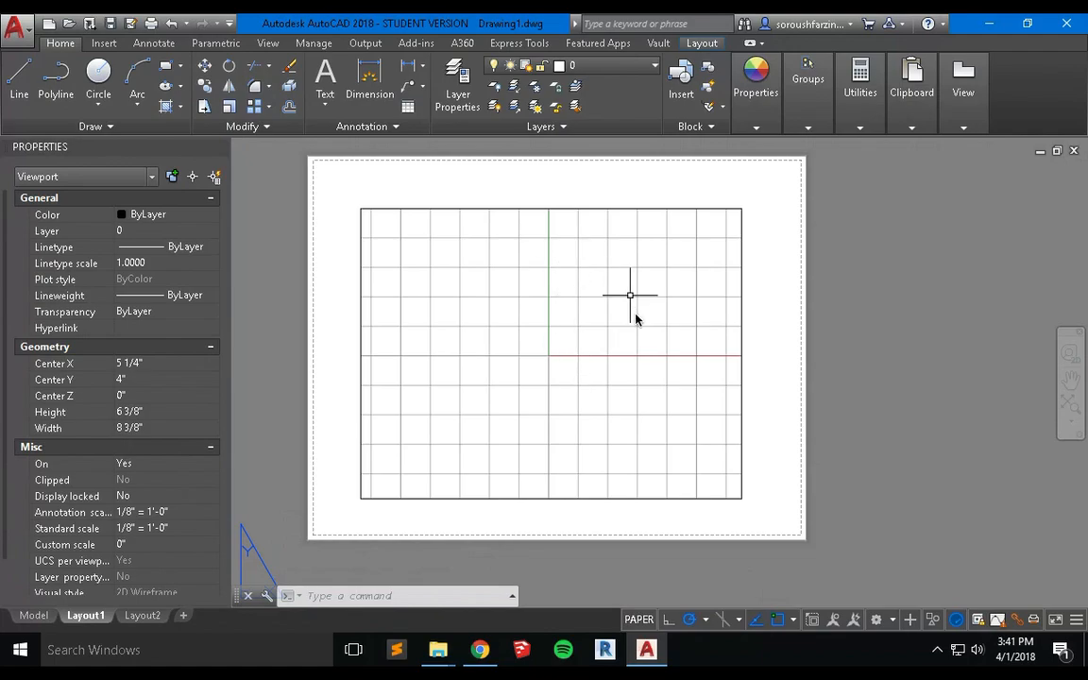
Erase the existing viewport from Layout1.
left_click(706, 208)
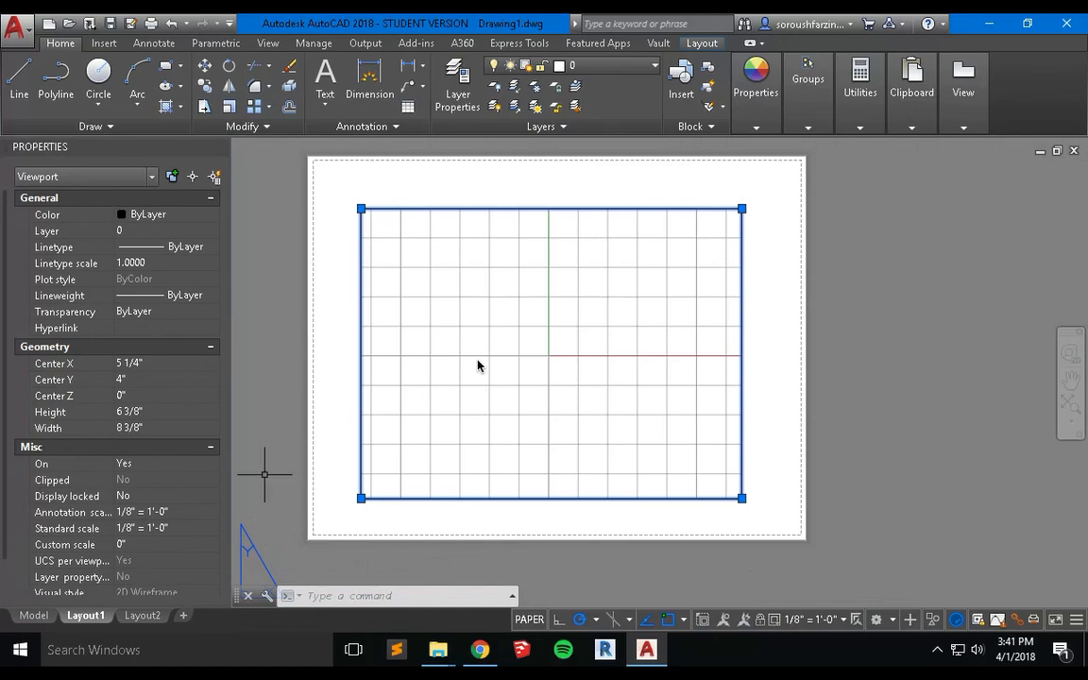
key("Escape")
left_click(585, 201)
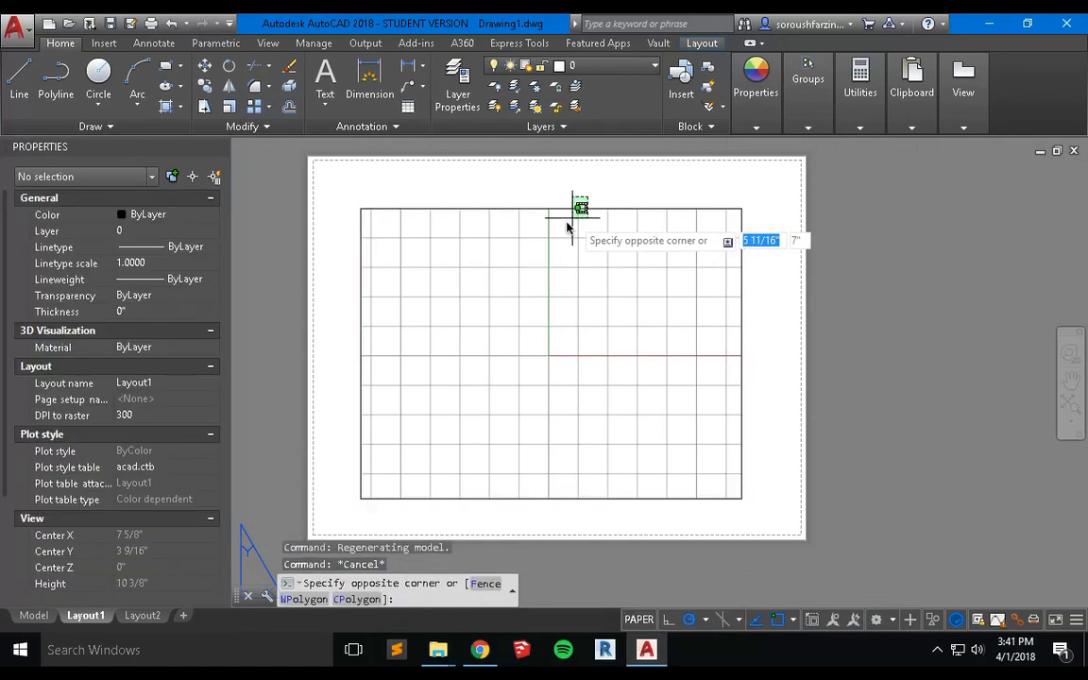
left_click(565, 223)
type("e")
key("Return")
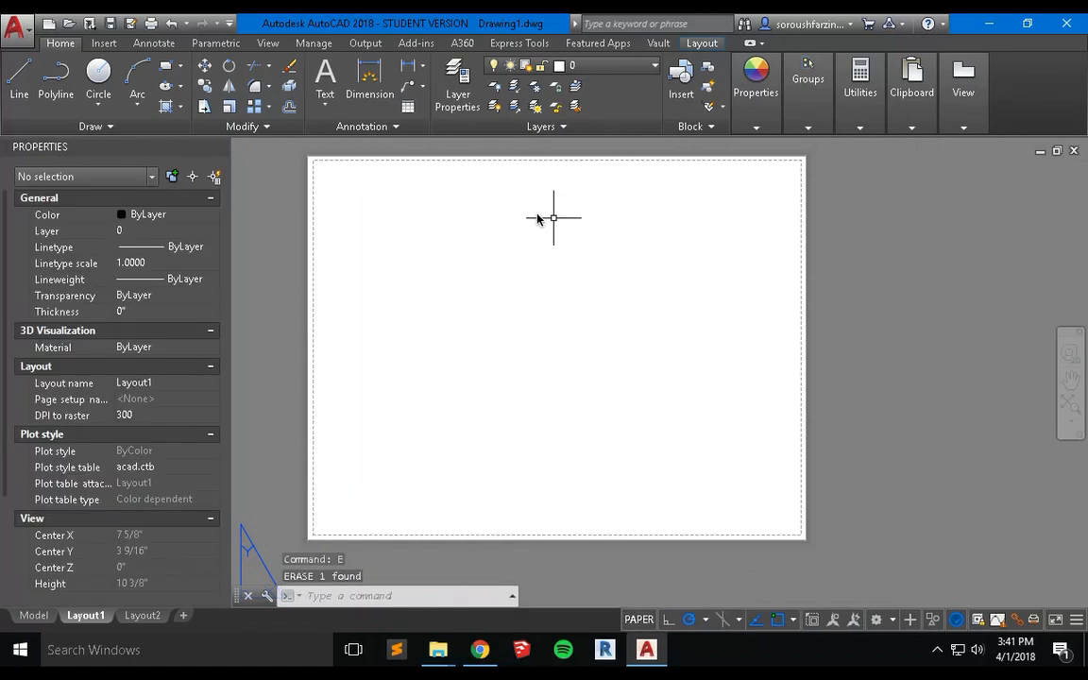
On the Viewport layer, create a rectangular viewport from the sheet's upper-left printable corner to an opposite corner at relative offset -6,-4.
left_click(514, 67)
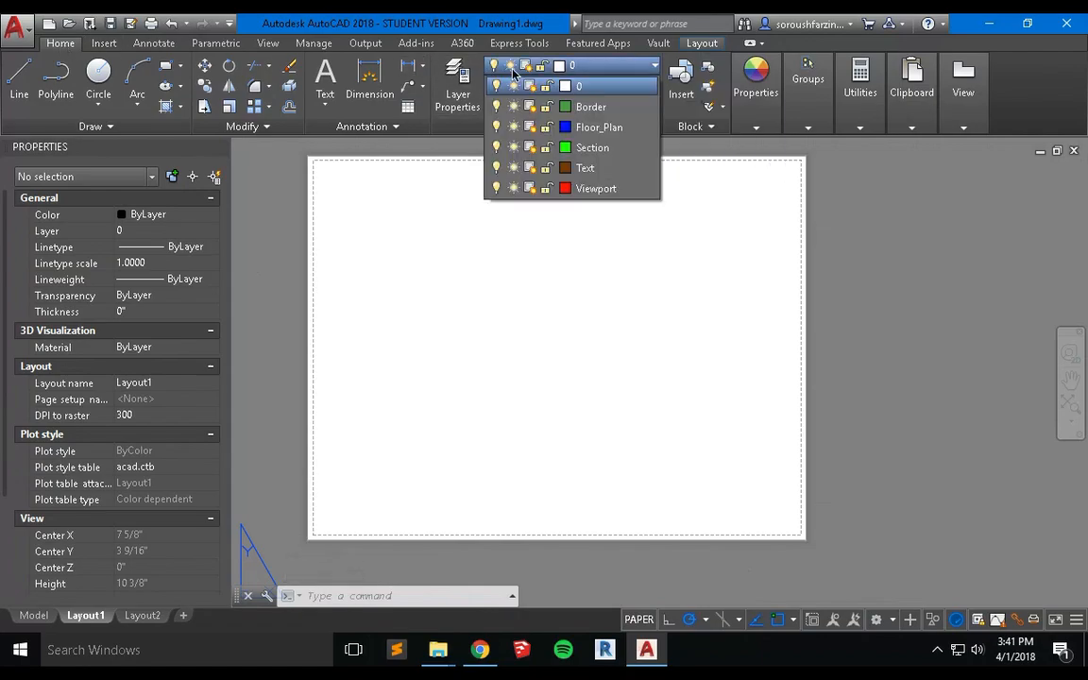
left_click(595, 189)
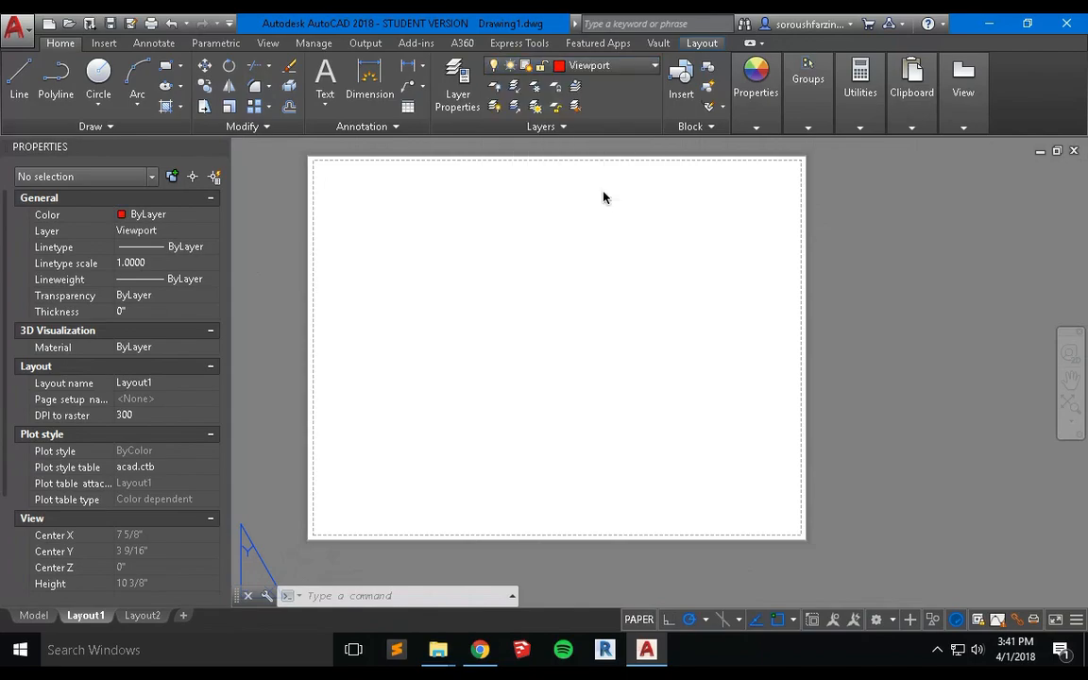
left_click(701, 43)
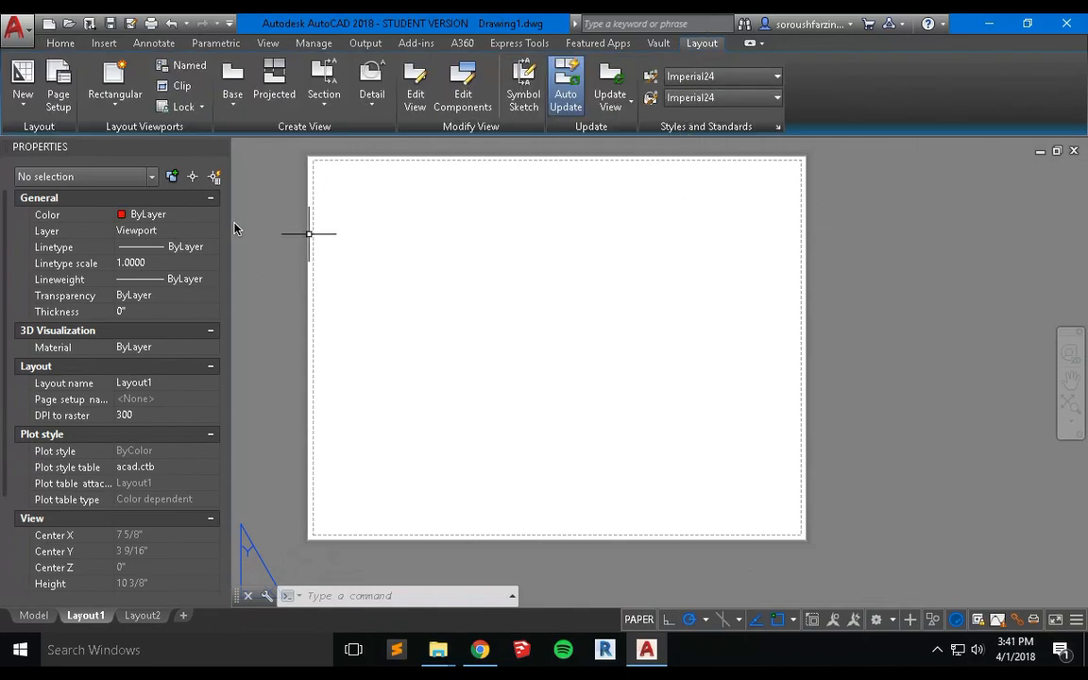
left_click(117, 106)
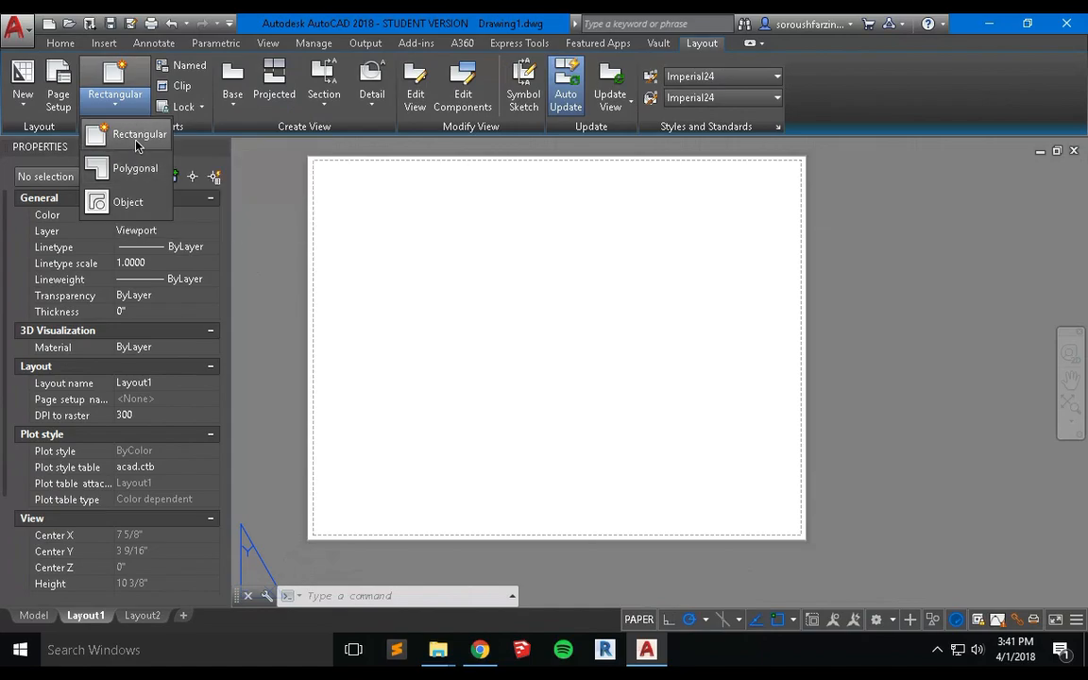
left_click(121, 75)
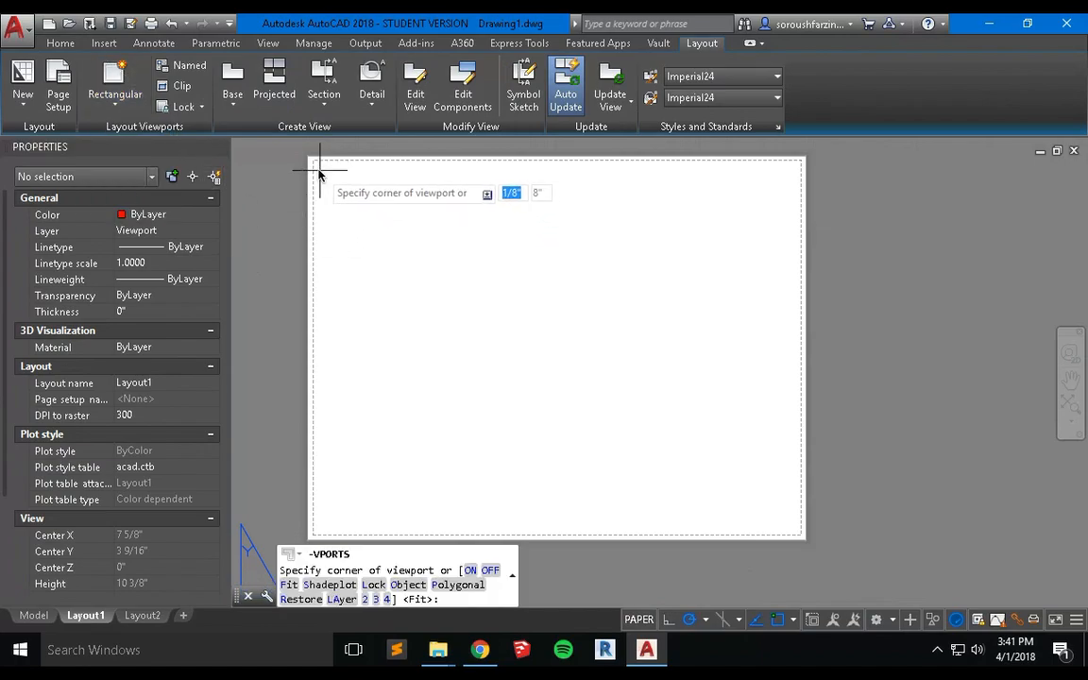
scroll(317, 170, "down", 5)
scroll(317, 170, "up", 3)
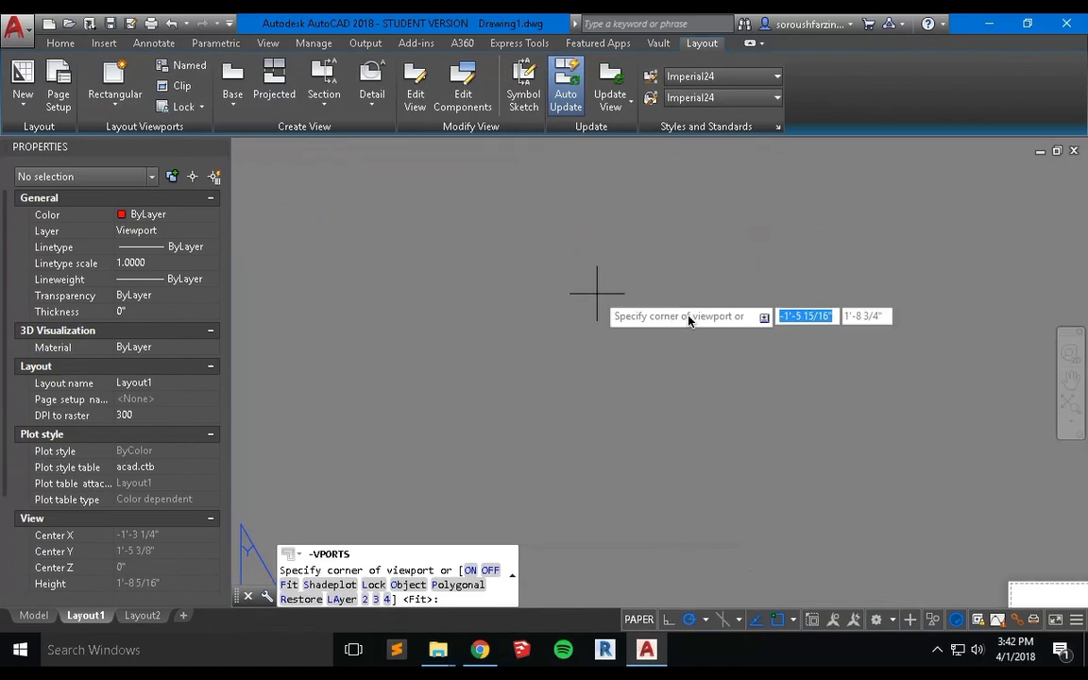
middle_click_drag(594, 297, 440, 229)
scroll(633, 433, "up", 4)
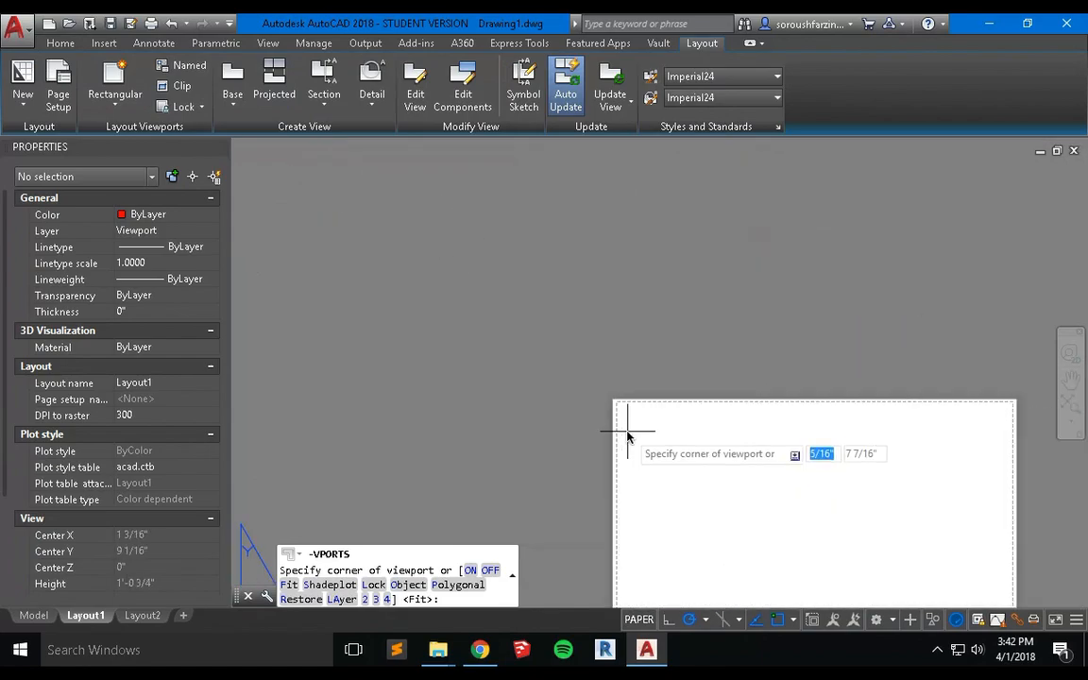
middle_click_drag(634, 432, 524, 383)
scroll(400, 280, "up", 2)
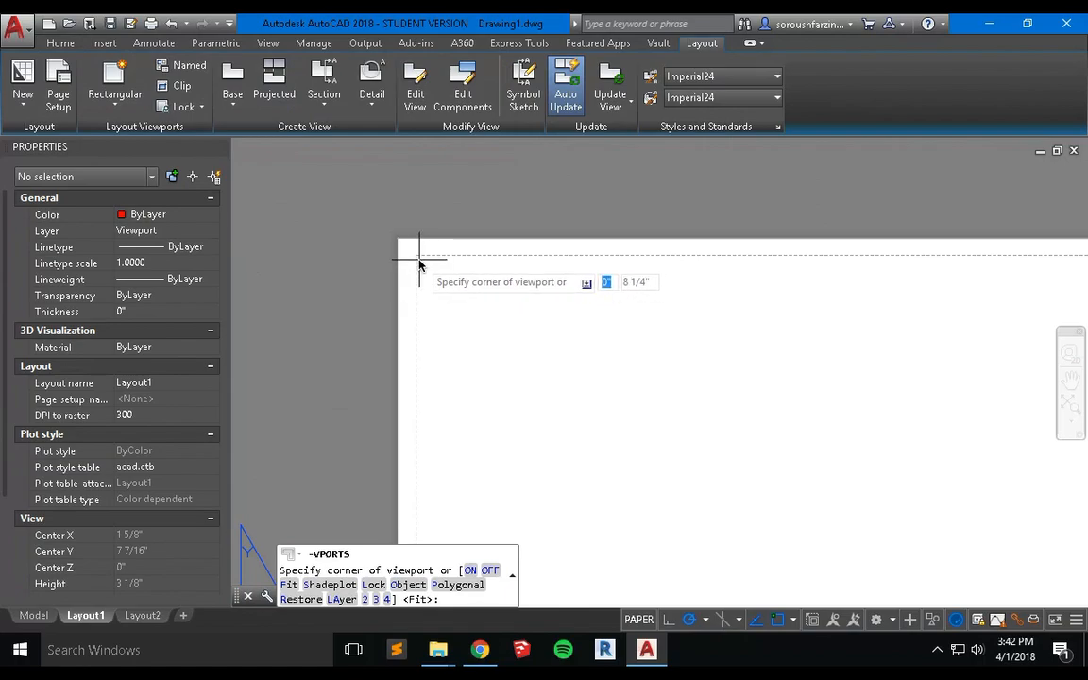
left_click(420, 260)
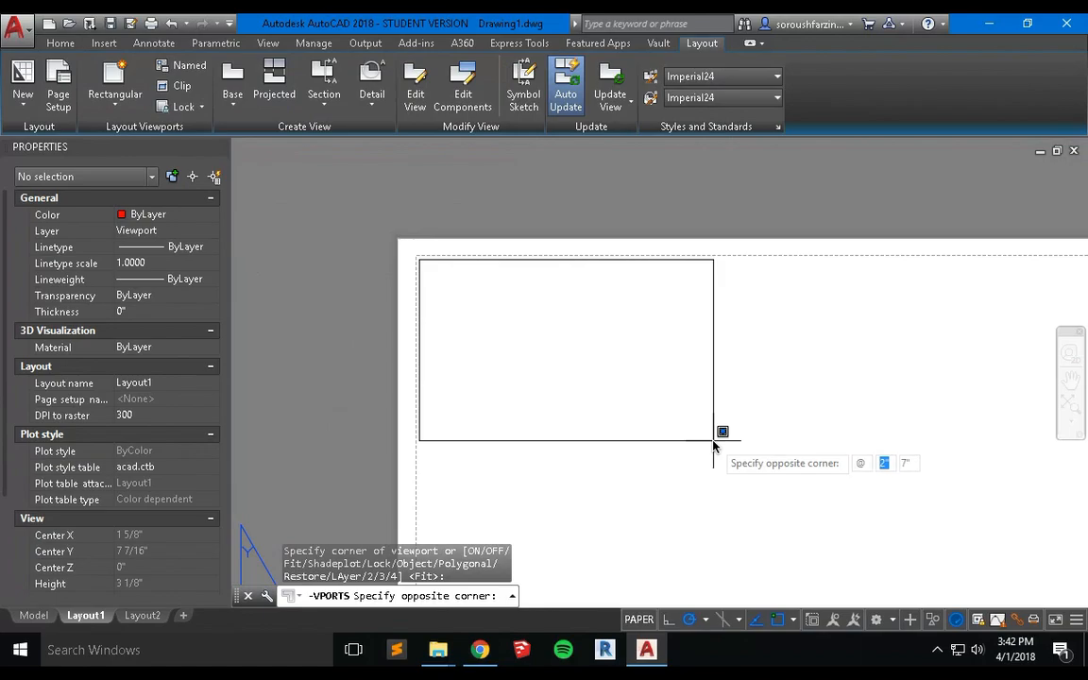
type("-6")
key("Tab")
type("-4")
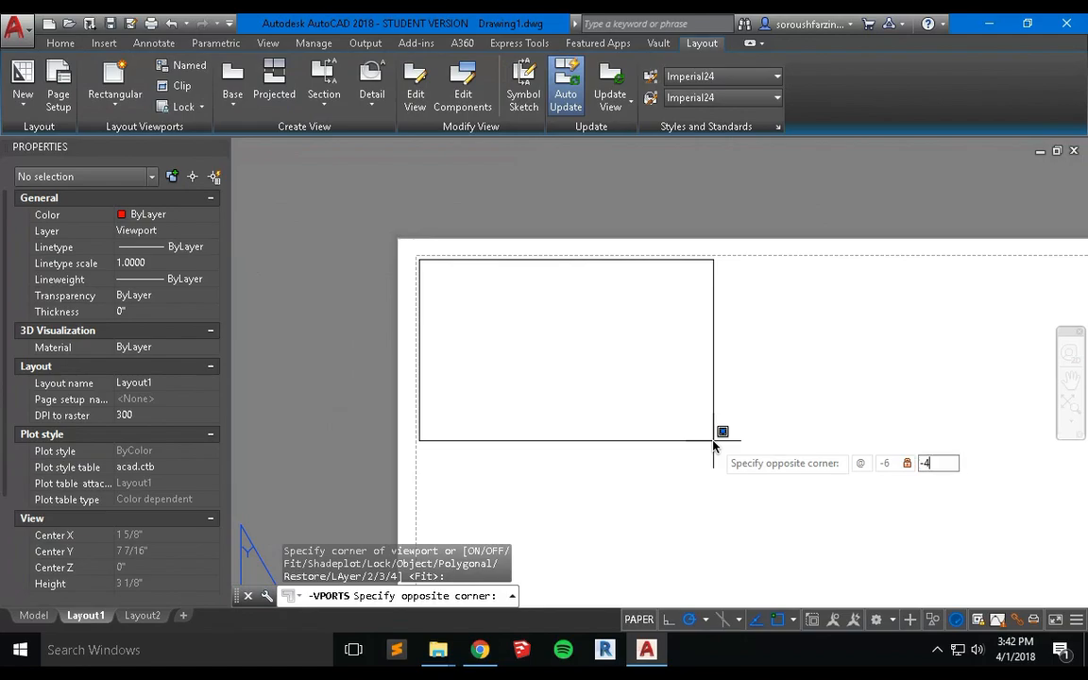
key("Return")
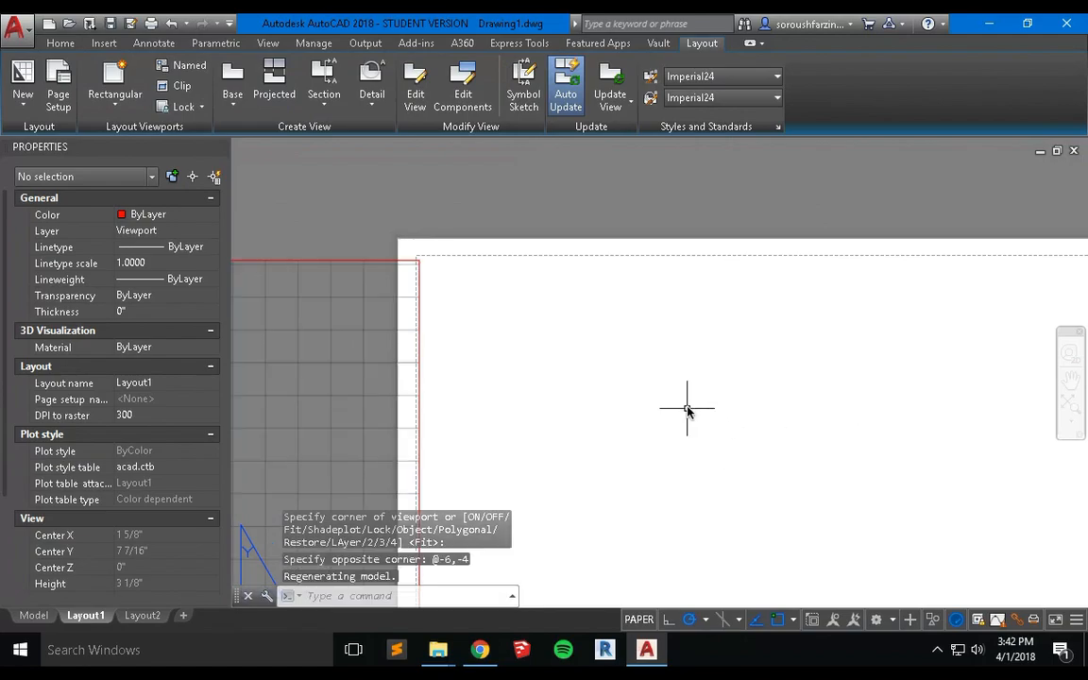
Move the red viewport onto the sheet, placing its upper-left corner just inside the printable area's upper-left corner.
scroll(768, 340, "down", 4)
middle_click_drag(775, 401, 675, 350)
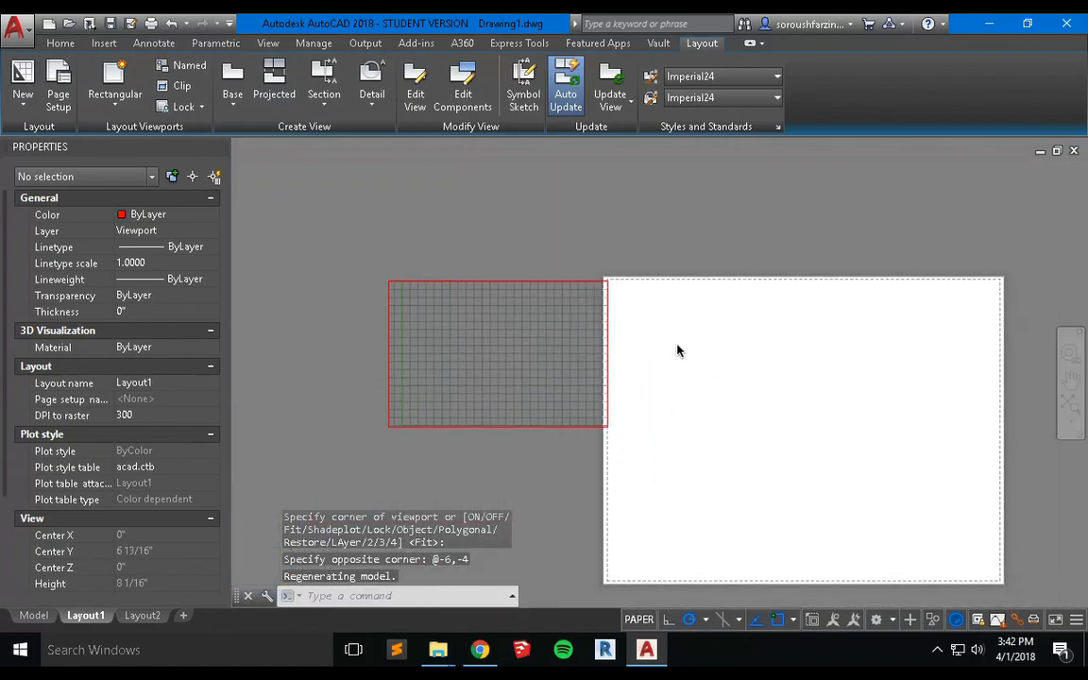
type("m")
key("Return")
left_click(551, 259)
left_click(525, 314)
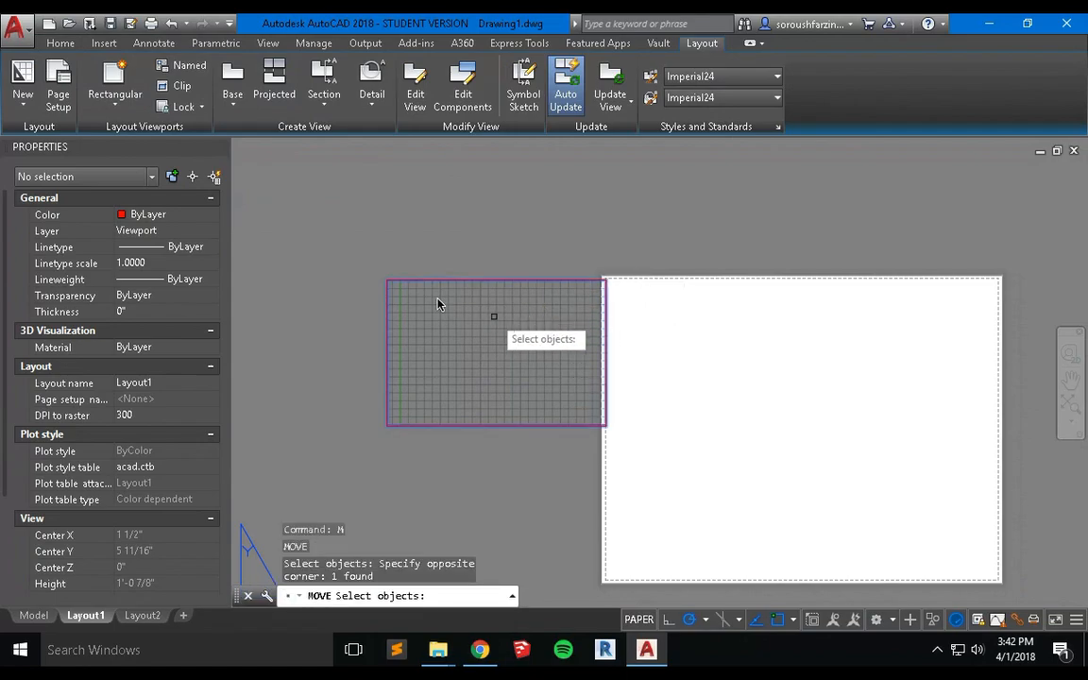
key("Return")
left_click(387, 281)
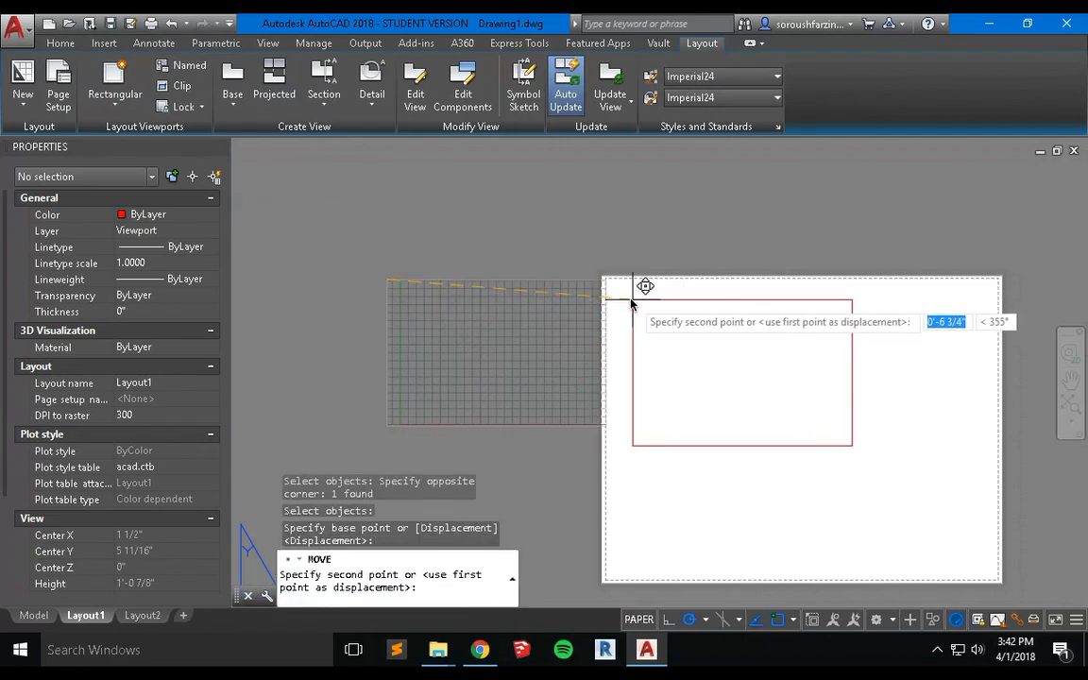
scroll(628, 295, "up", 3)
scroll(569, 260, "up", 5)
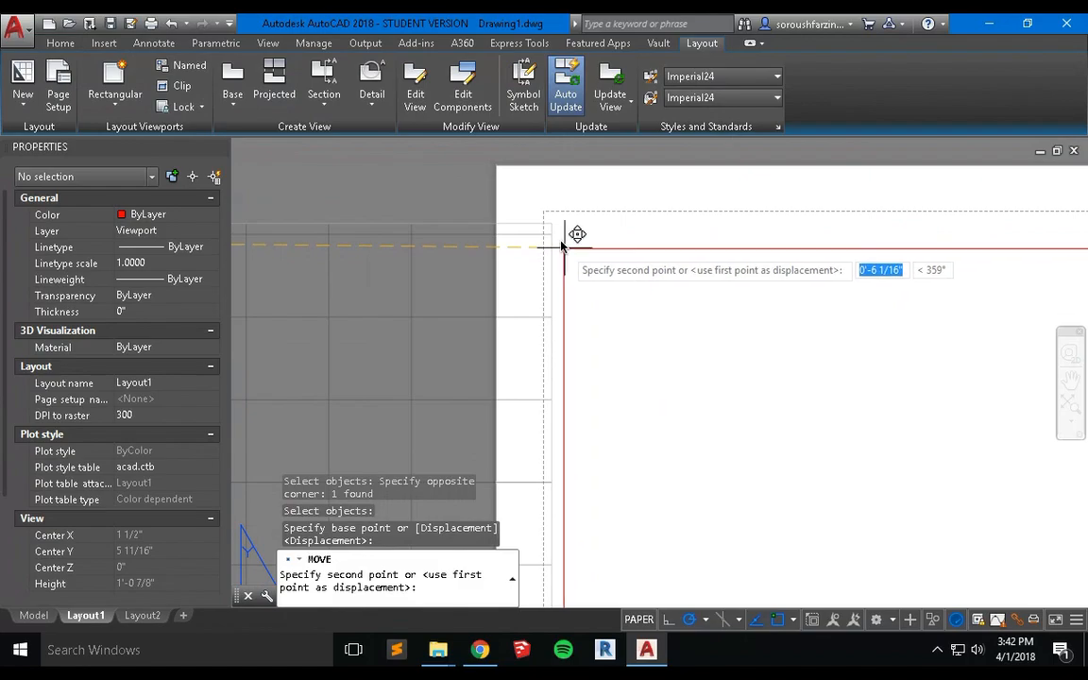
left_click(555, 229)
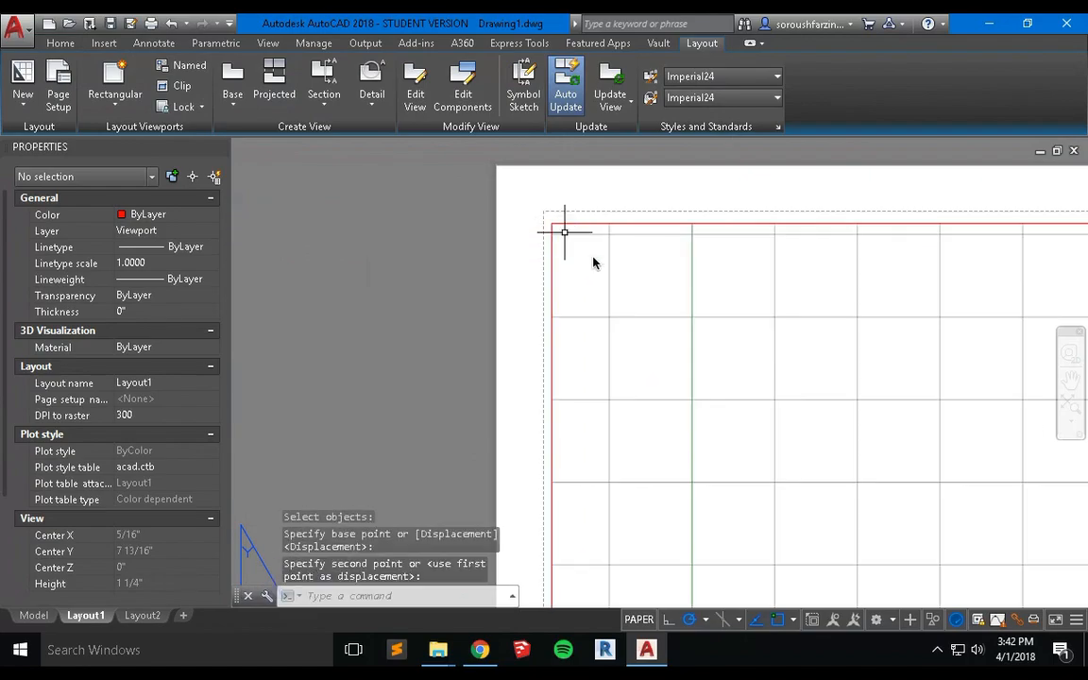
Activate model space inside the red viewport and adjust its view so the origin sits near the viewport's lower-left corner.
scroll(650, 359, "down", 8)
scroll(789, 352, "up", 2)
middle_click_drag(789, 351, 693, 271)
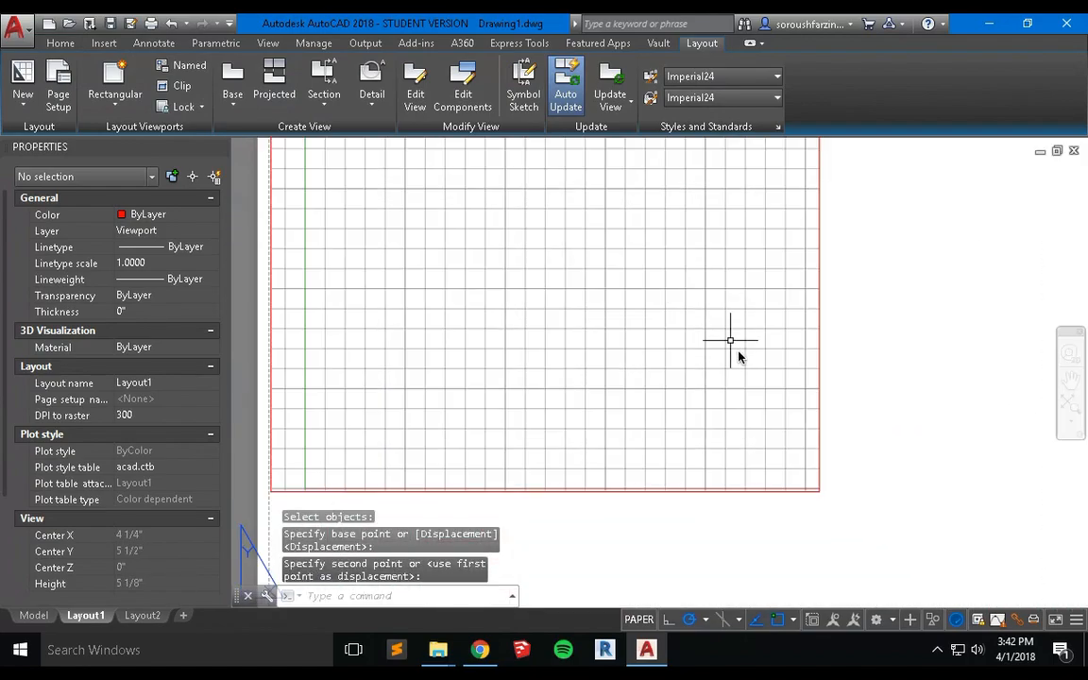
scroll(739, 356, "down", 2)
middle_click_drag(770, 402, 688, 391)
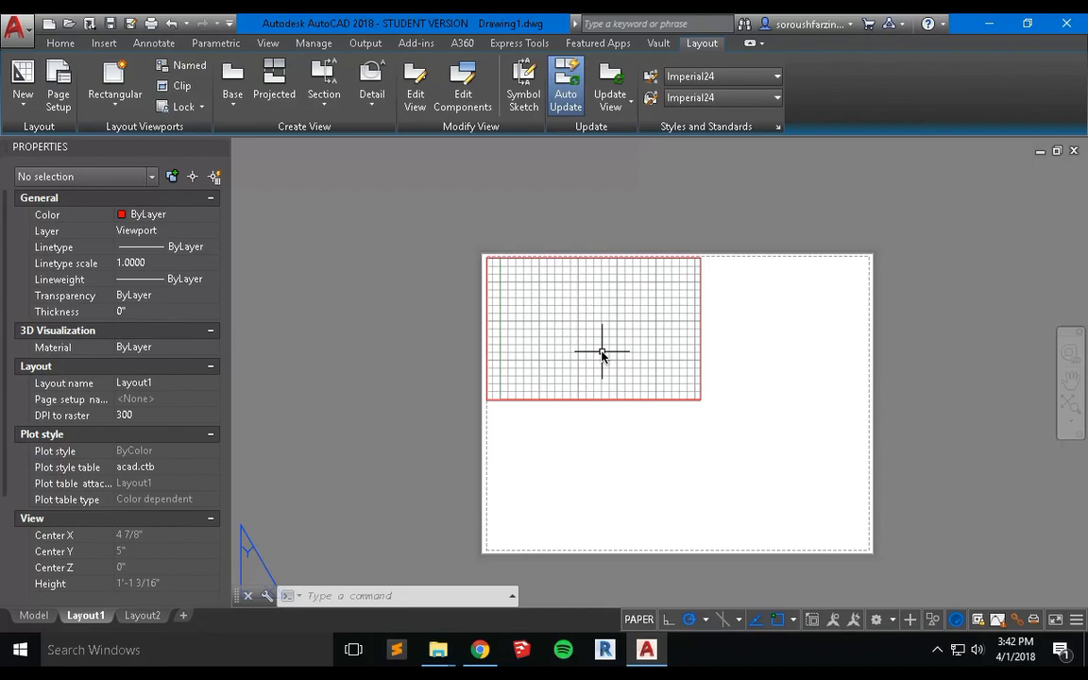
left_click(601, 400)
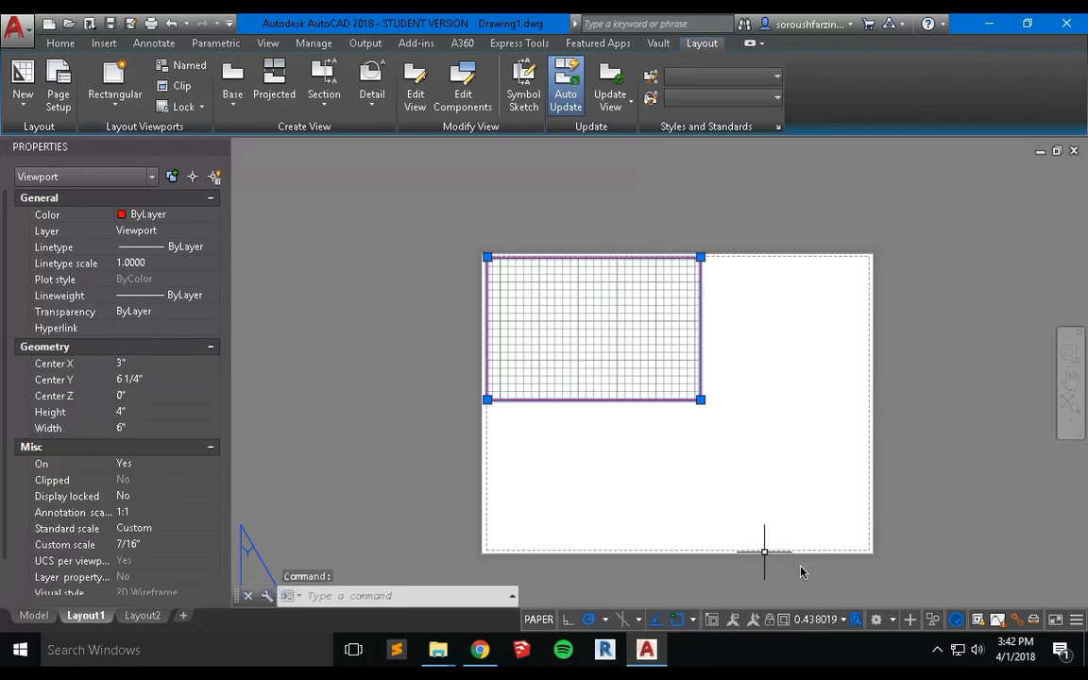
double_click(609, 354)
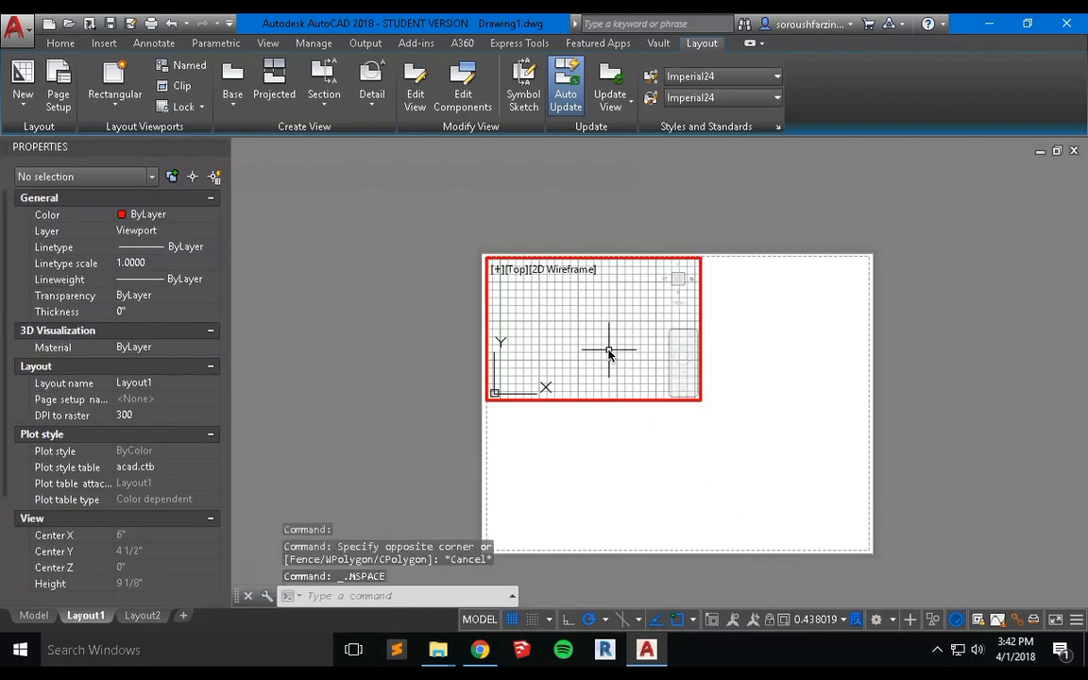
scroll(609, 352, "down", 2)
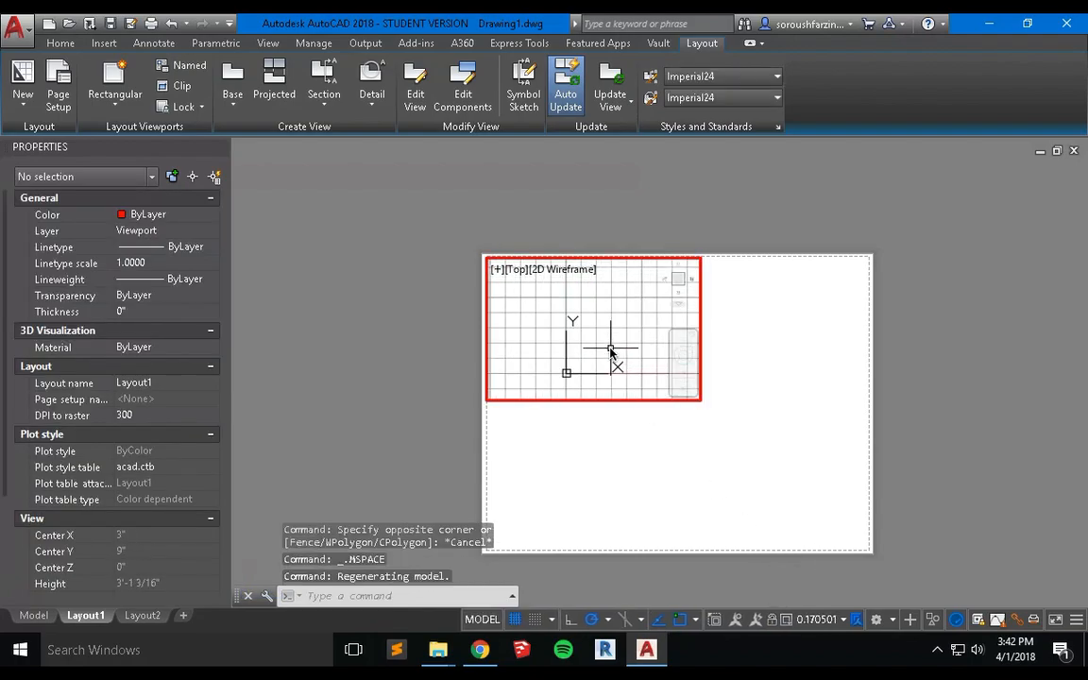
scroll(609, 349, "down", 2)
scroll(610, 350, "up", 2)
scroll(610, 349, "down", 2)
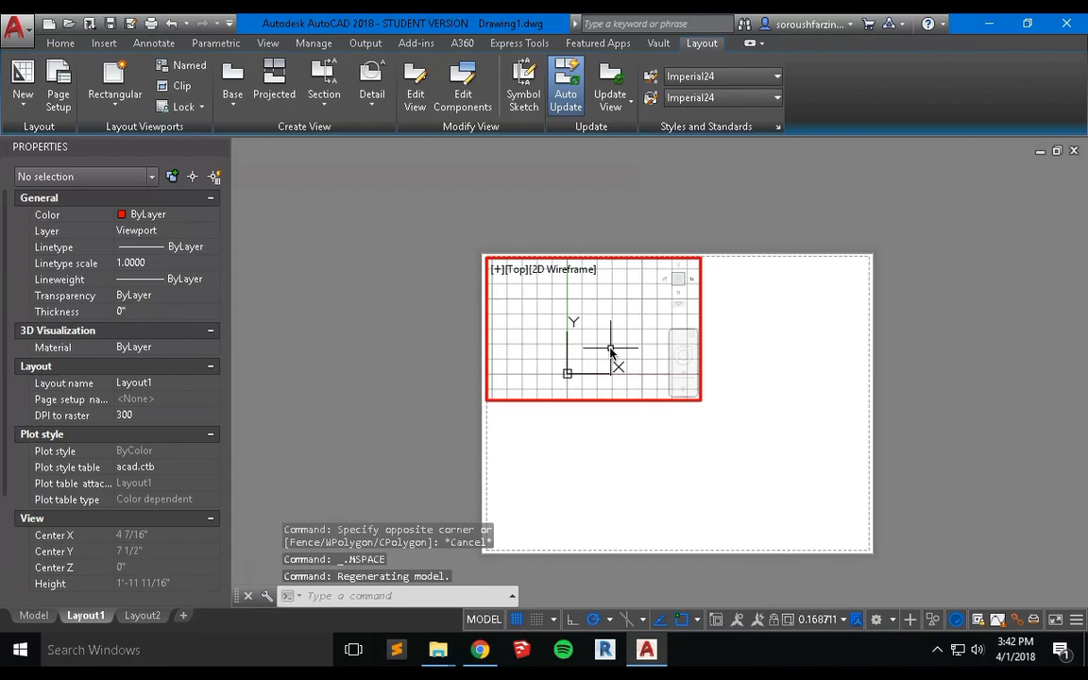
scroll(610, 350, "up", 2)
middle_click_drag(628, 317, 597, 312)
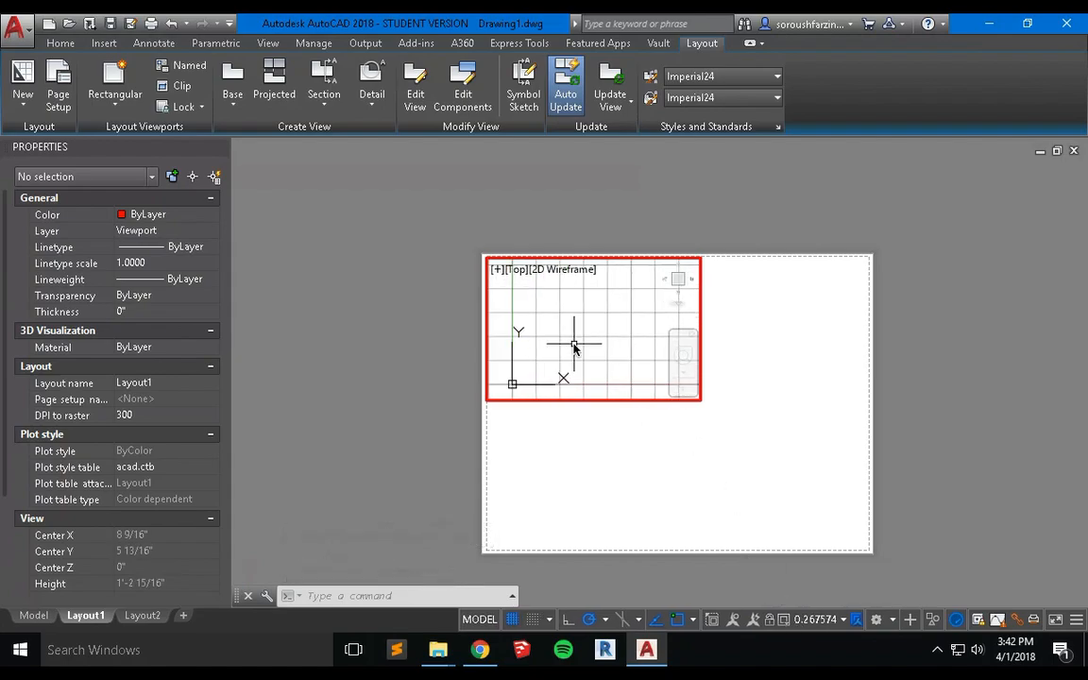
key("Escape")
key("Escape")
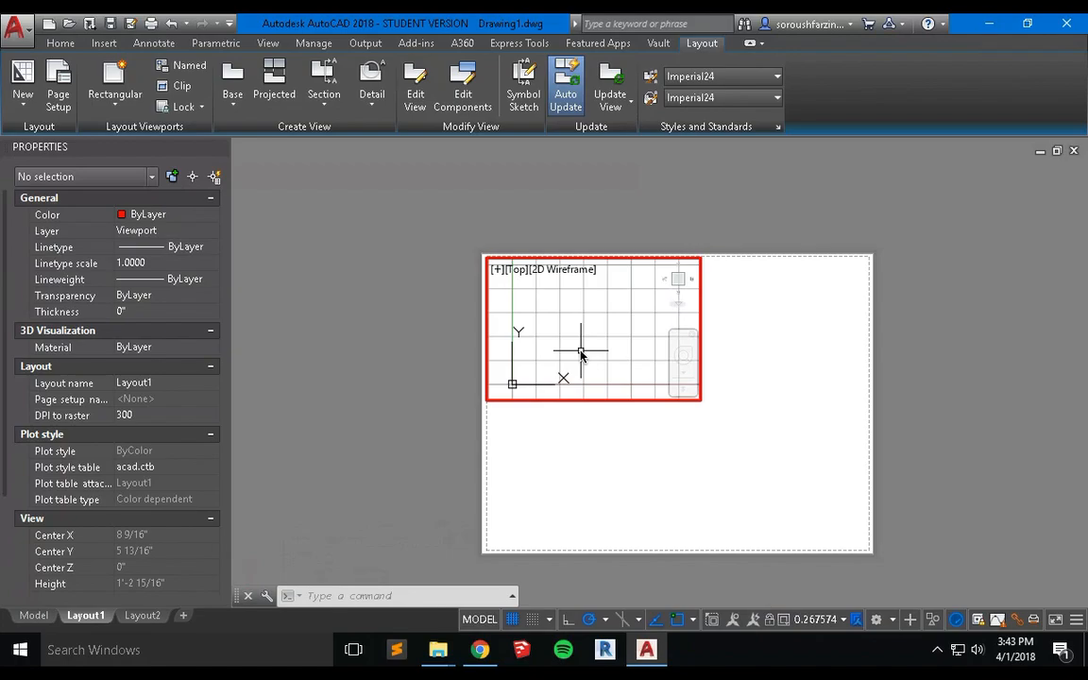
Insert the First_Floor drawing from the Assignment_8 folder as a block at 0,0,0 with scale 1 and rotation 0.
left_click(115, 45)
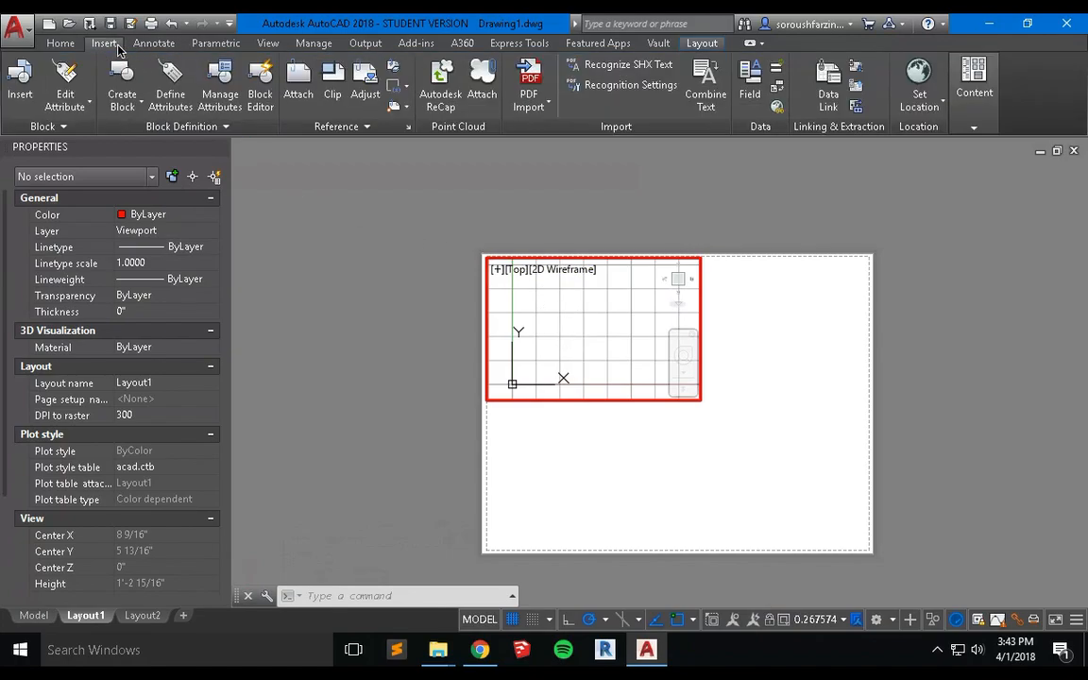
left_click(20, 81)
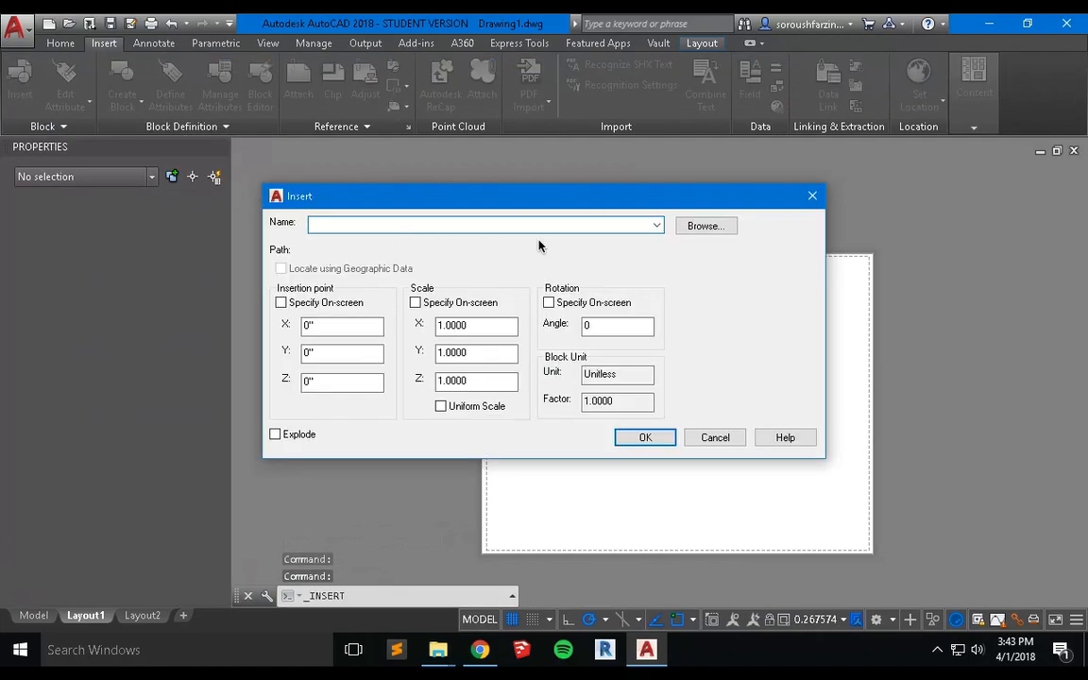
left_click(658, 225)
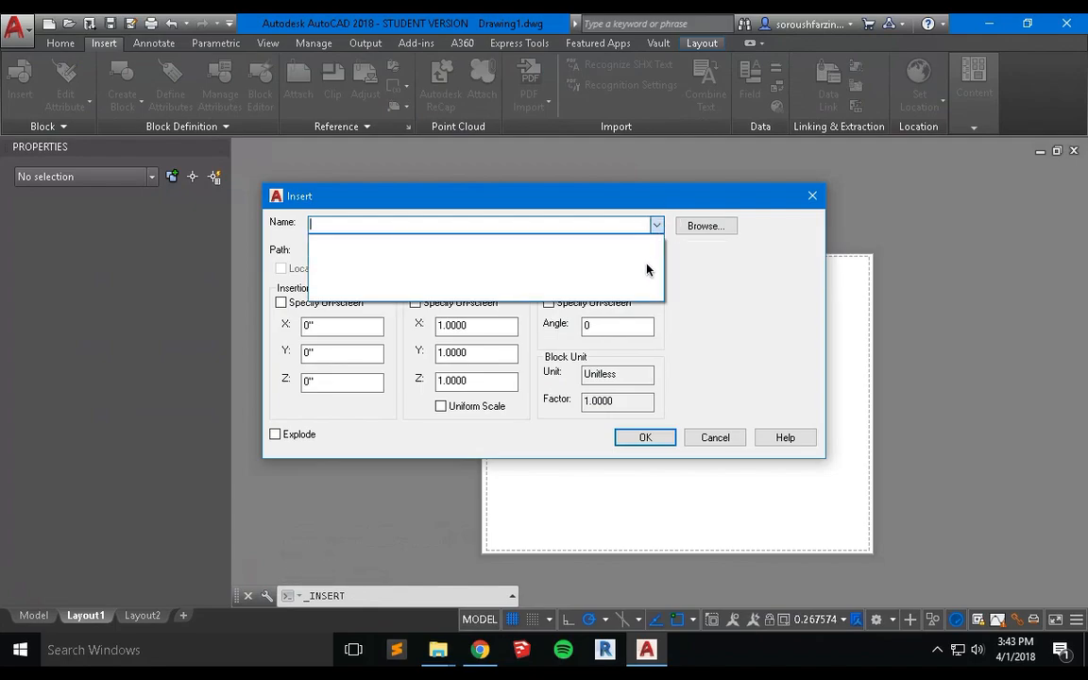
left_click(697, 235)
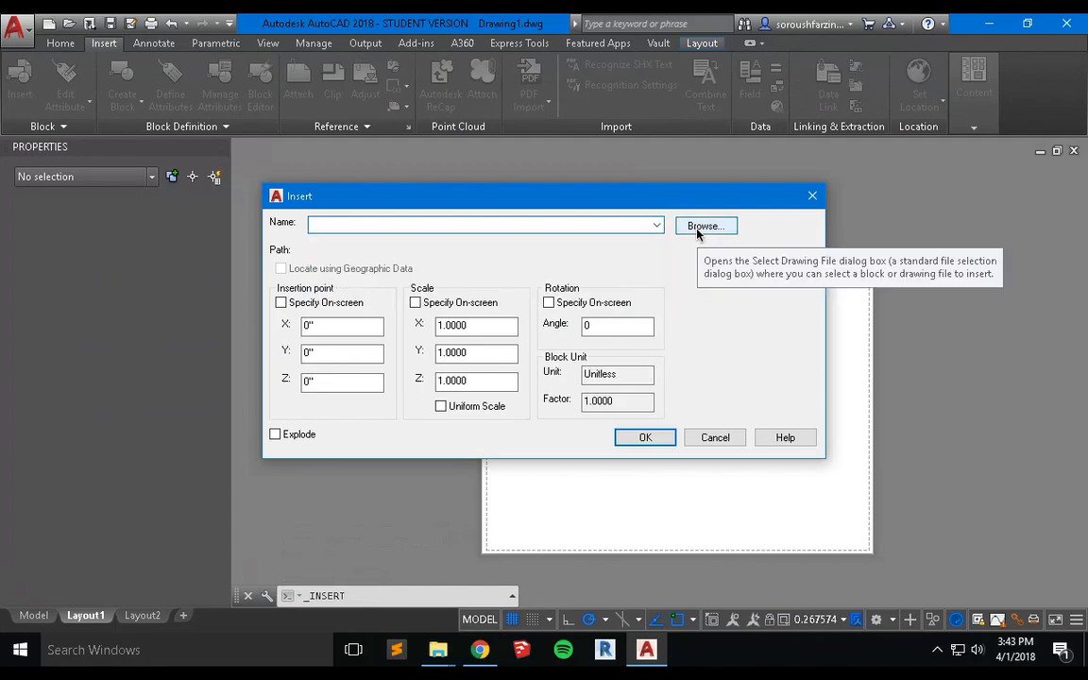
left_click(697, 233)
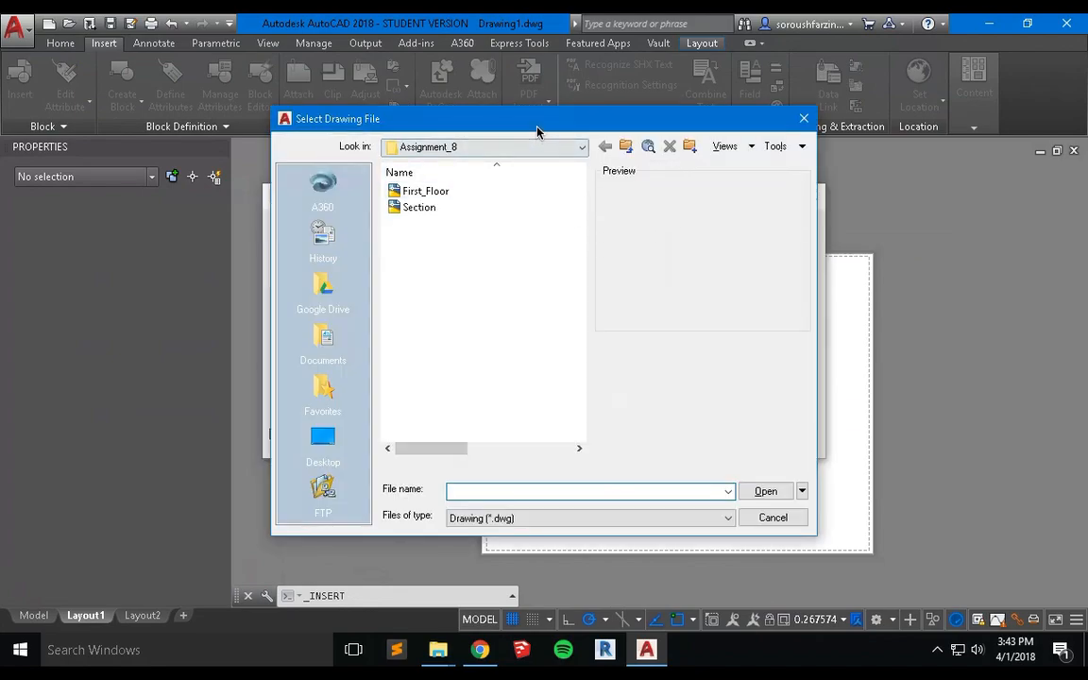
left_click_drag(542, 126, 555, 85)
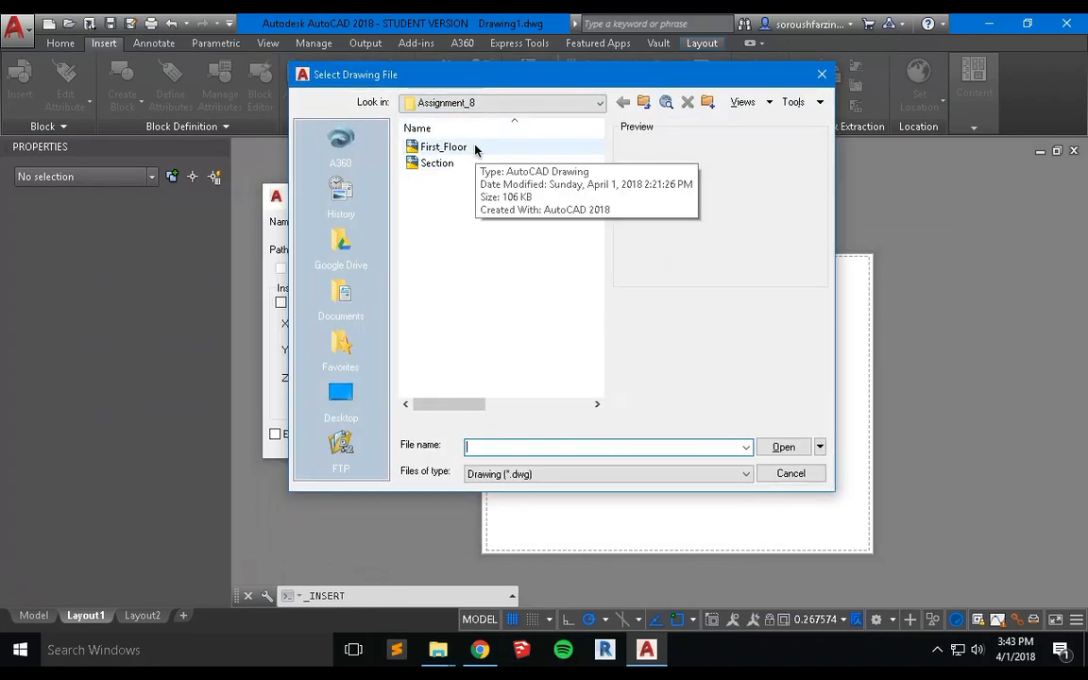
left_click(474, 149)
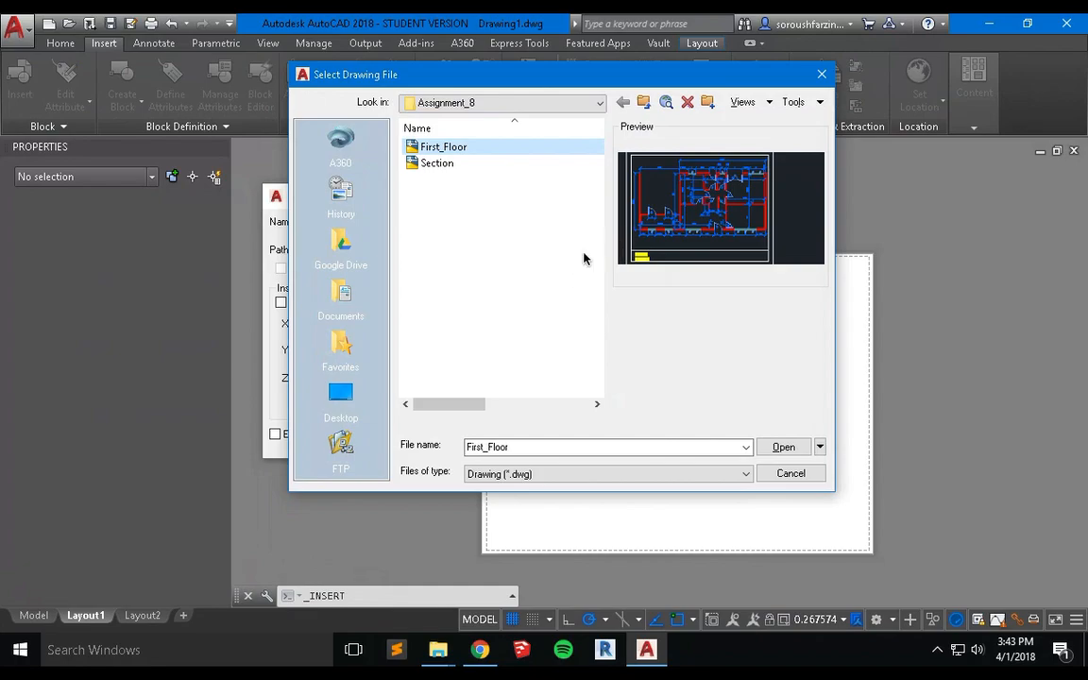
left_click(786, 447)
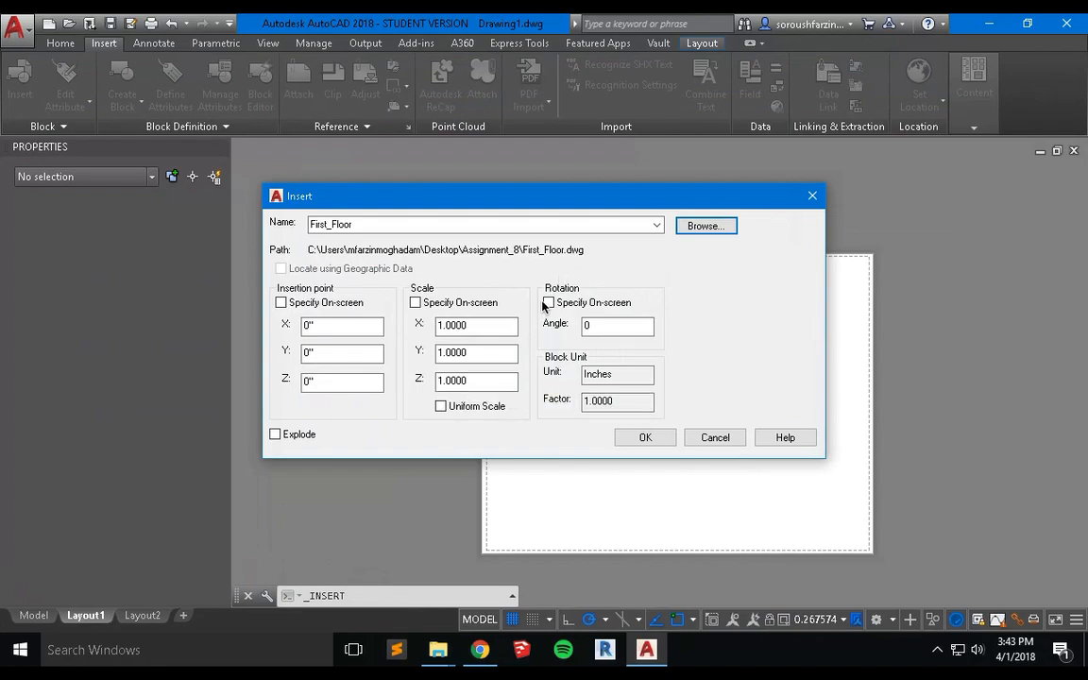
left_click(650, 440)
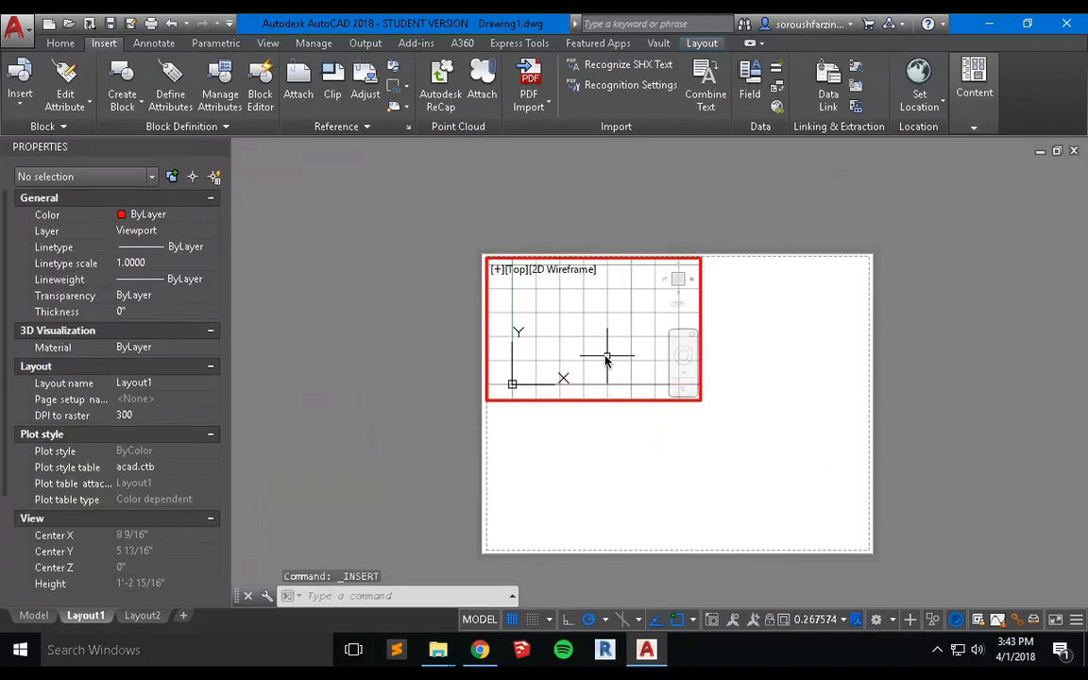
Fit the whole floor plan inside the viewport and set the viewport scale to 1/16" = 1'-0".
scroll(607, 358, "down", 10)
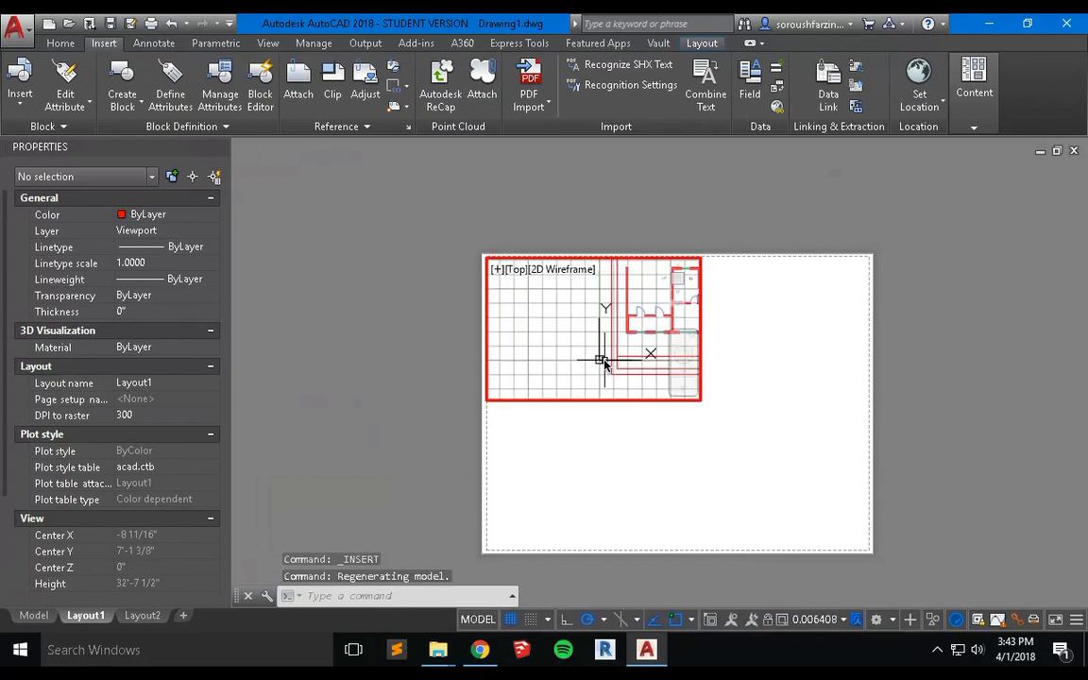
scroll(605, 359, "down", 3)
middle_click_drag(605, 359, 524, 344)
scroll(524, 345, "up", 2)
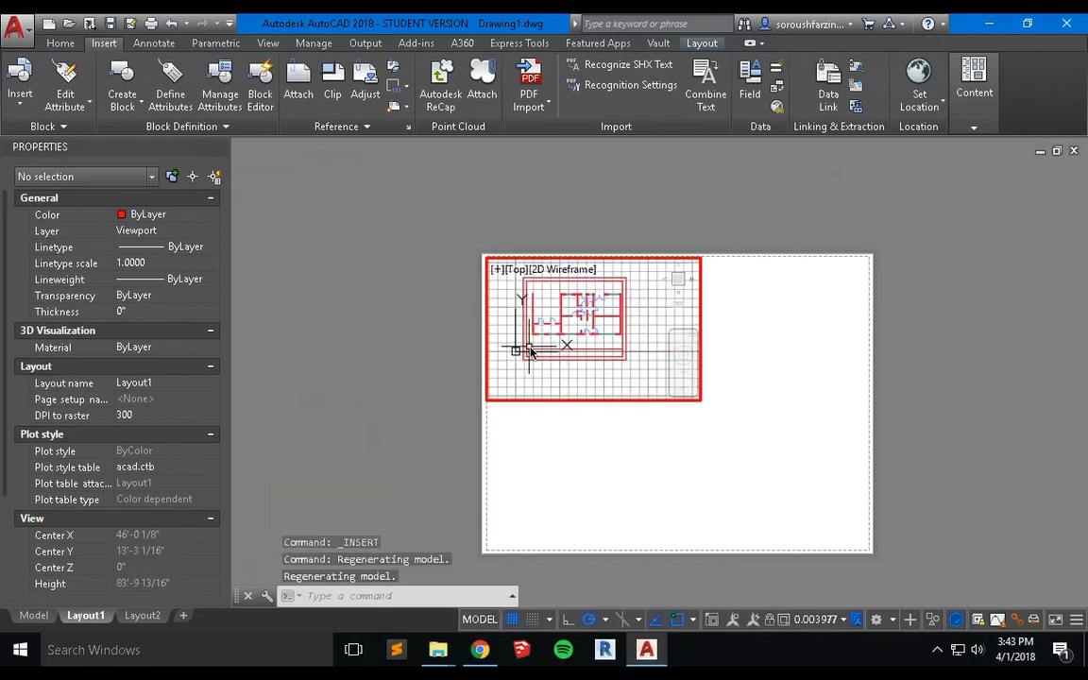
scroll(534, 353, "down", 2)
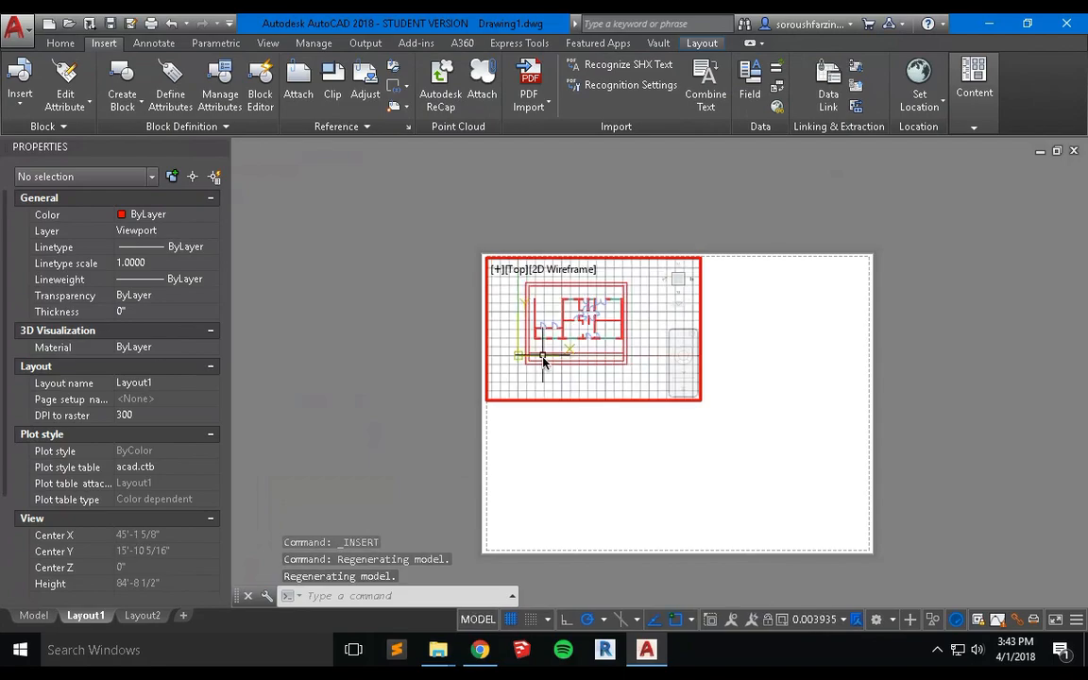
scroll(543, 359, "up", 3)
scroll(544, 364, "down", 3)
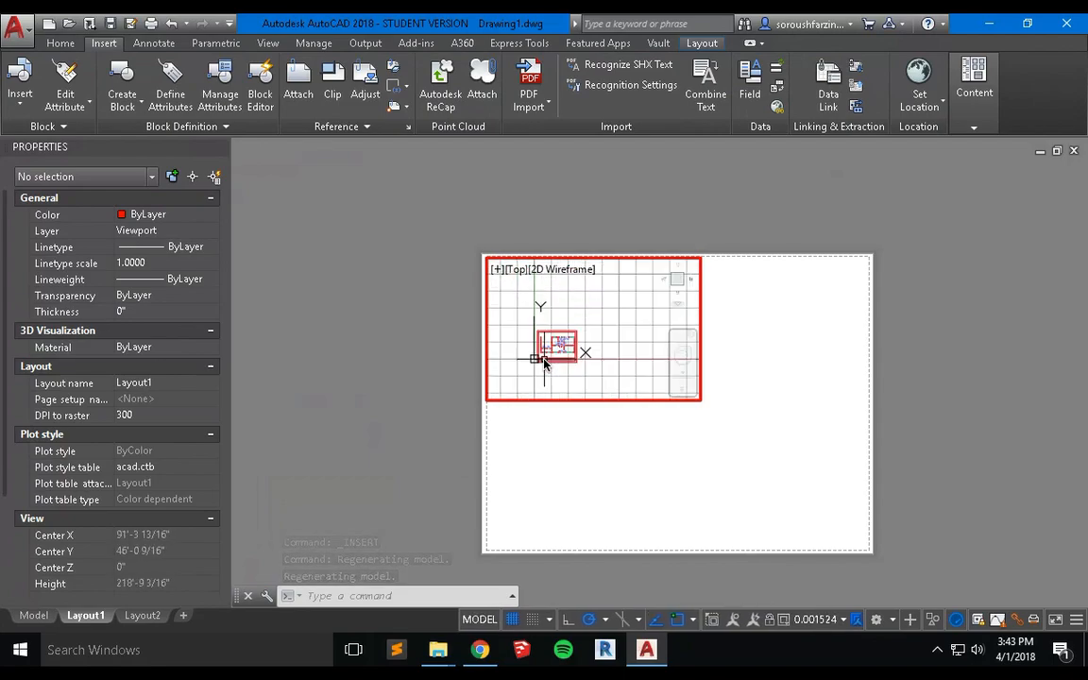
scroll(544, 365, "up", 3)
scroll(545, 365, "down", 3)
scroll(571, 366, "up", 2)
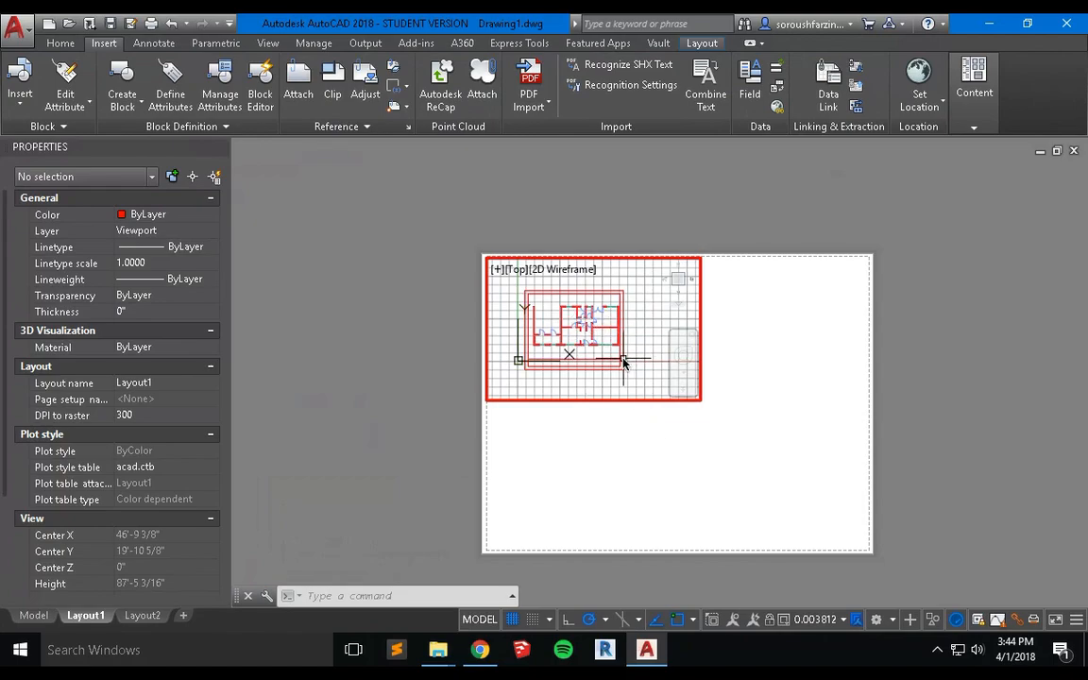
left_click(820, 621)
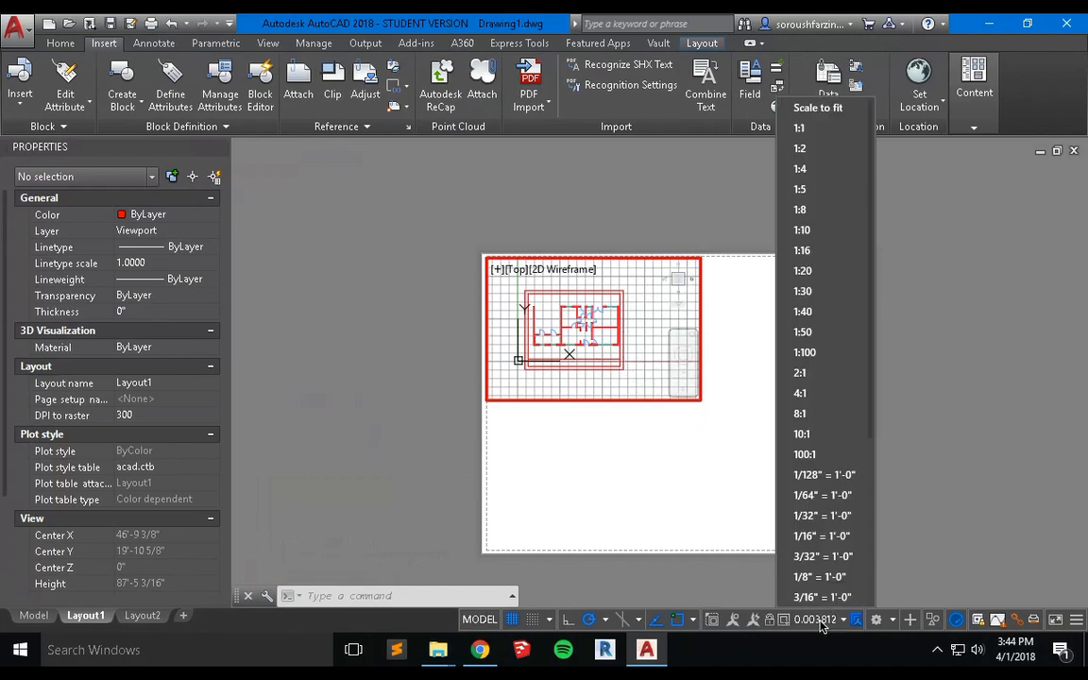
left_click(831, 535)
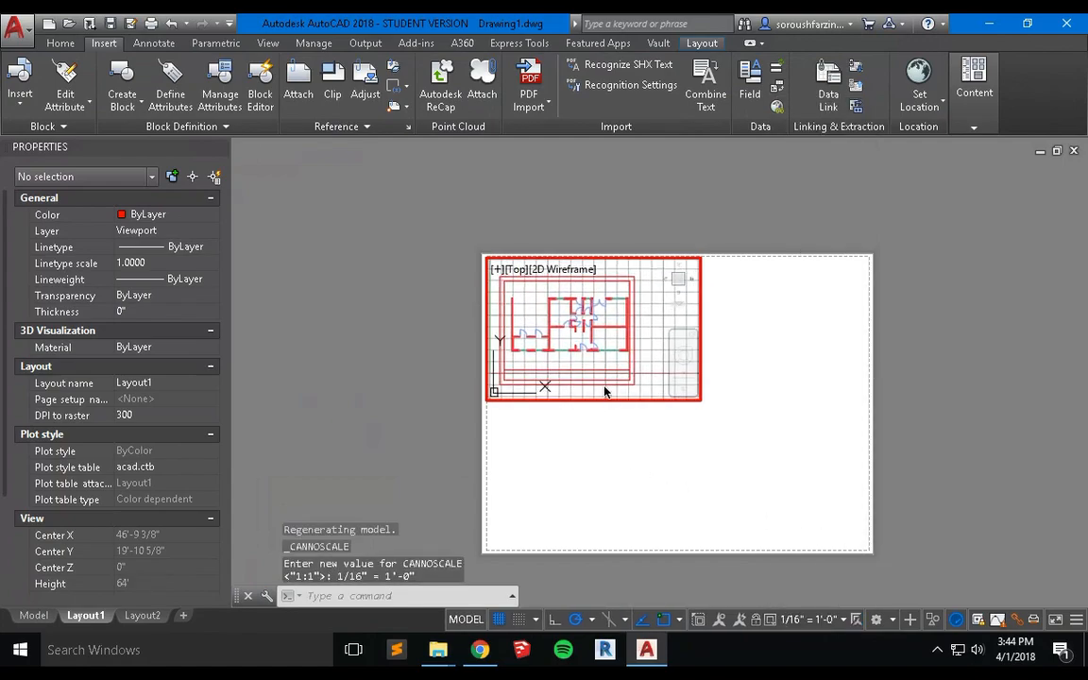
Return to paper space and stretch the viewport's lower-right and upper-left corners to the matching outer corners of the floor plan's border.
double_click(650, 423)
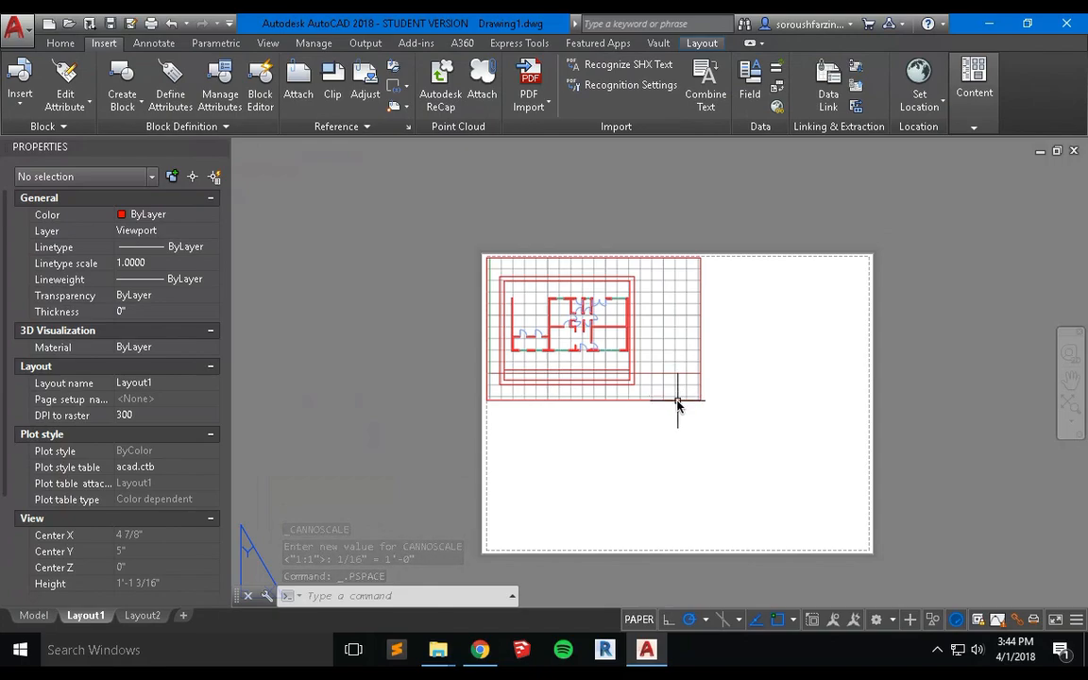
left_click(682, 402)
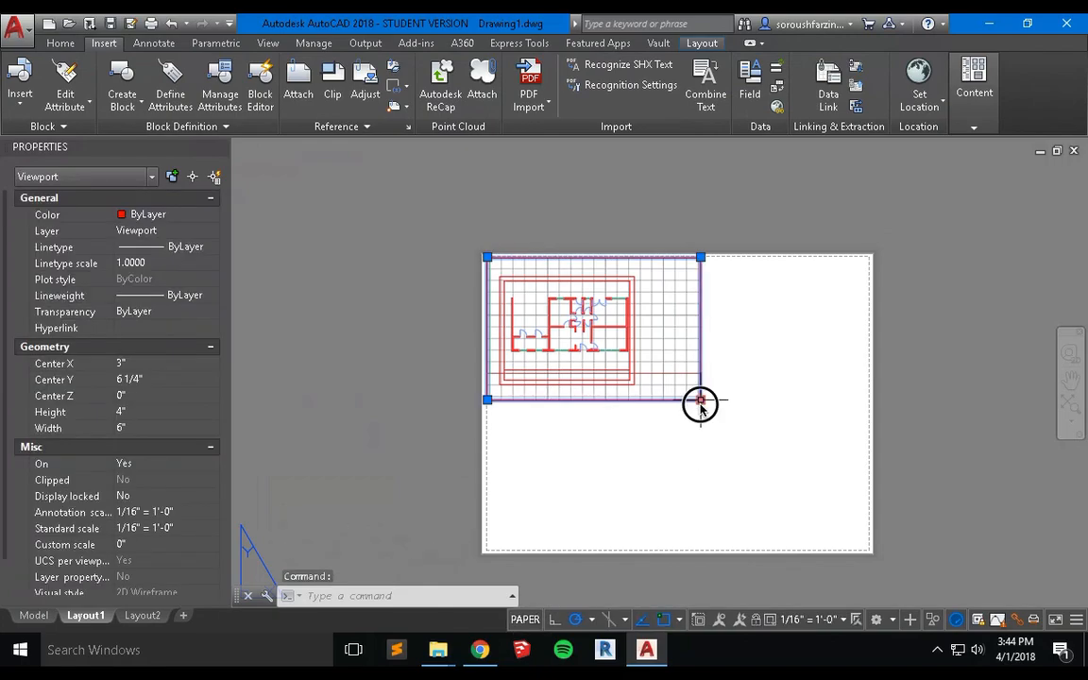
left_click(700, 399)
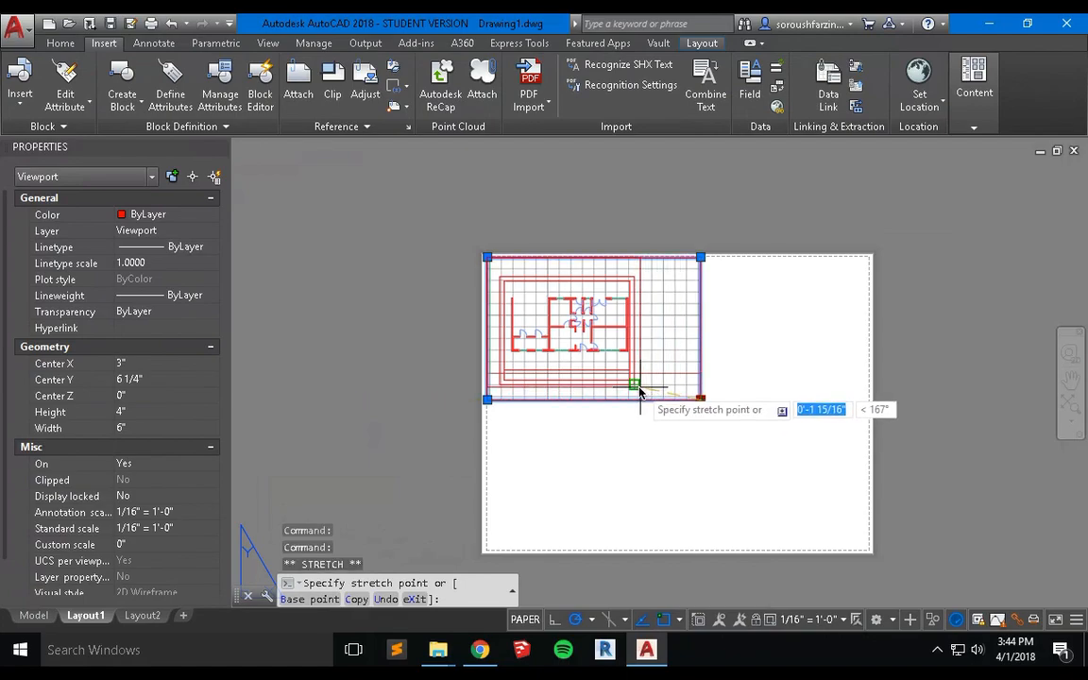
left_click(634, 384)
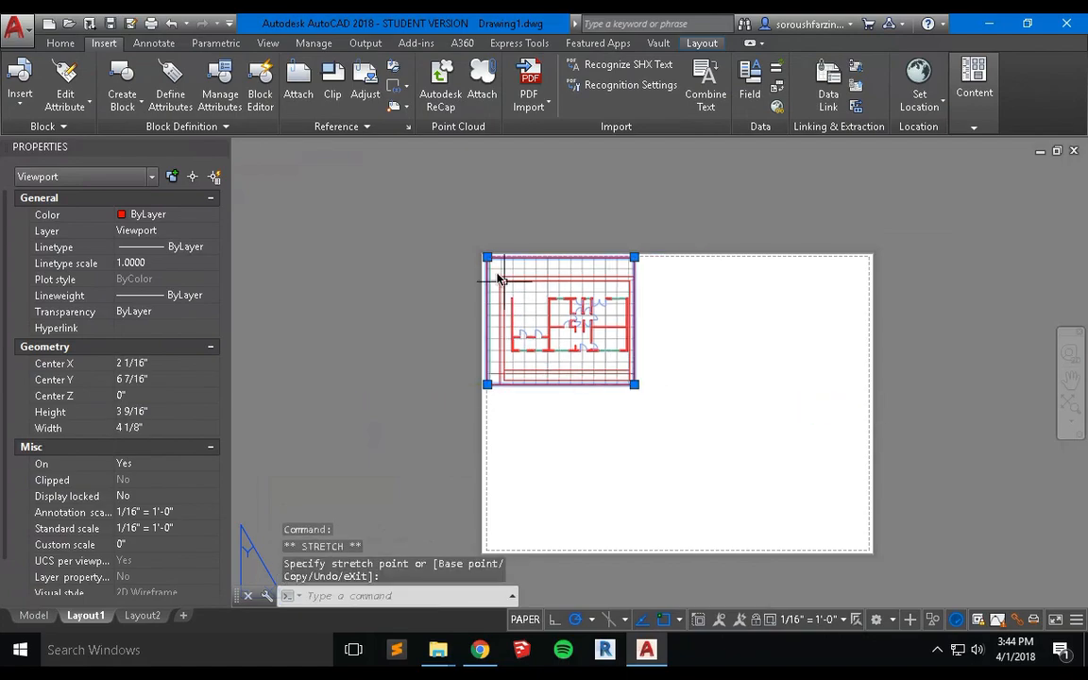
left_click(487, 256)
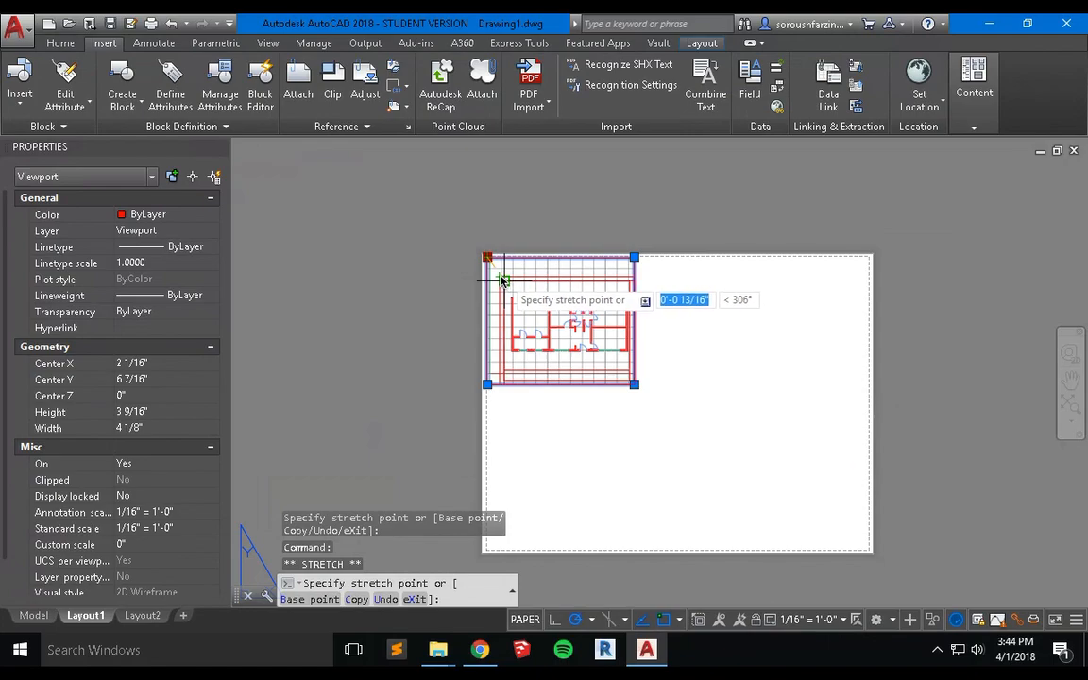
left_click(499, 277)
key("Escape")
key("Escape")
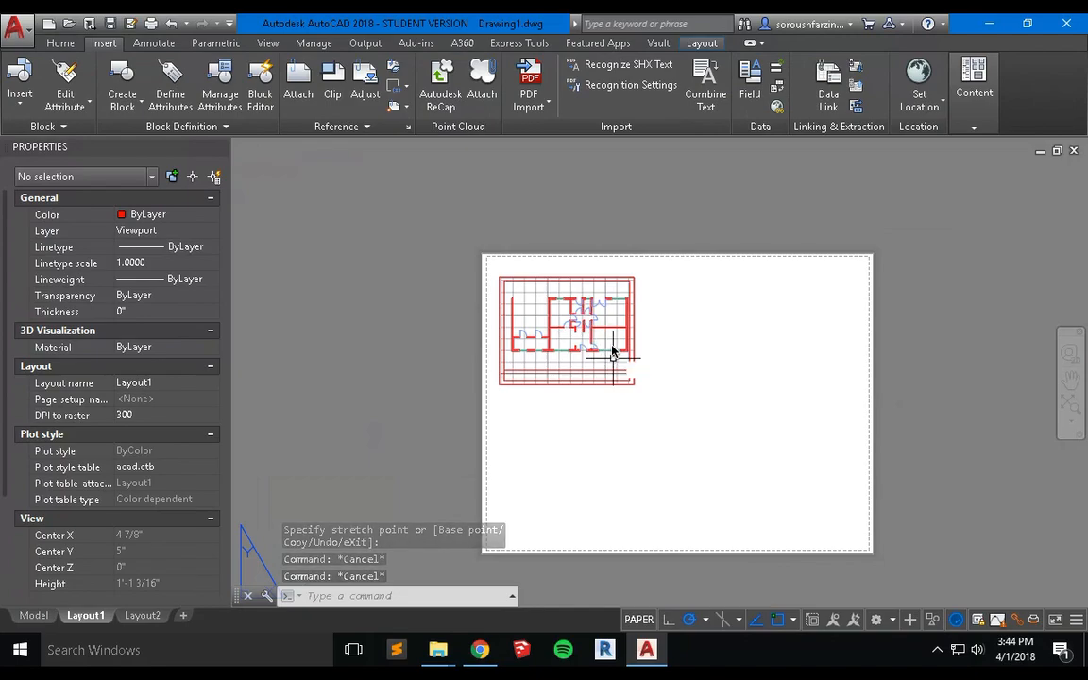
type("m")
key("Return")
key("Escape")
key("Escape")
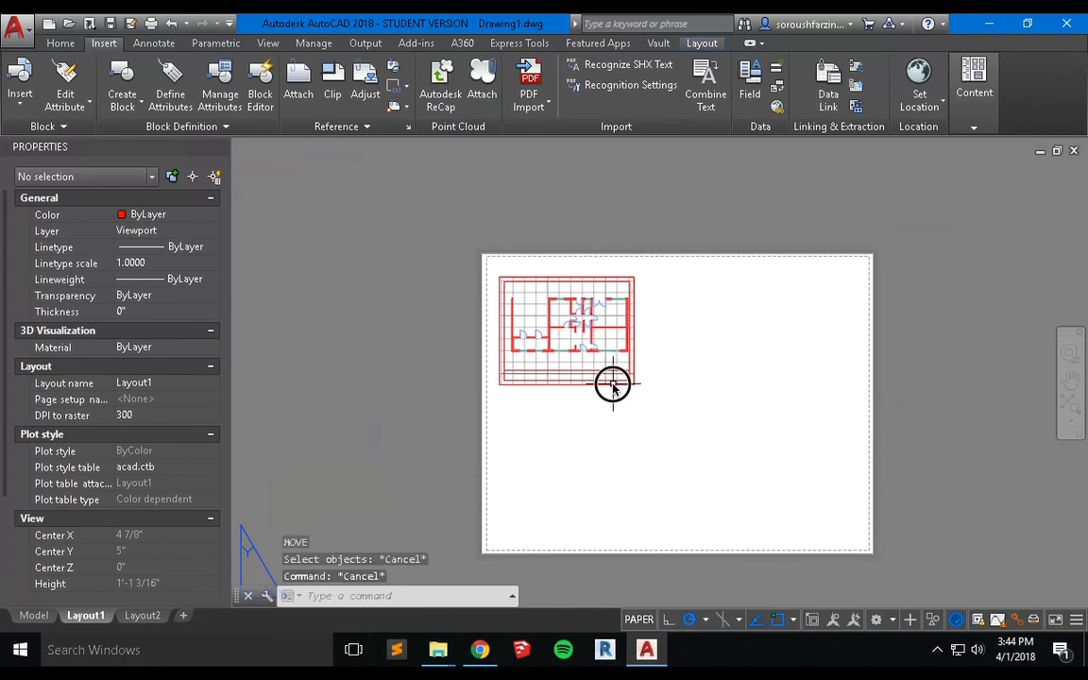
Try zooming in the viewport's model space, and undo both the zoom and the model-space activation.
left_click(612, 385)
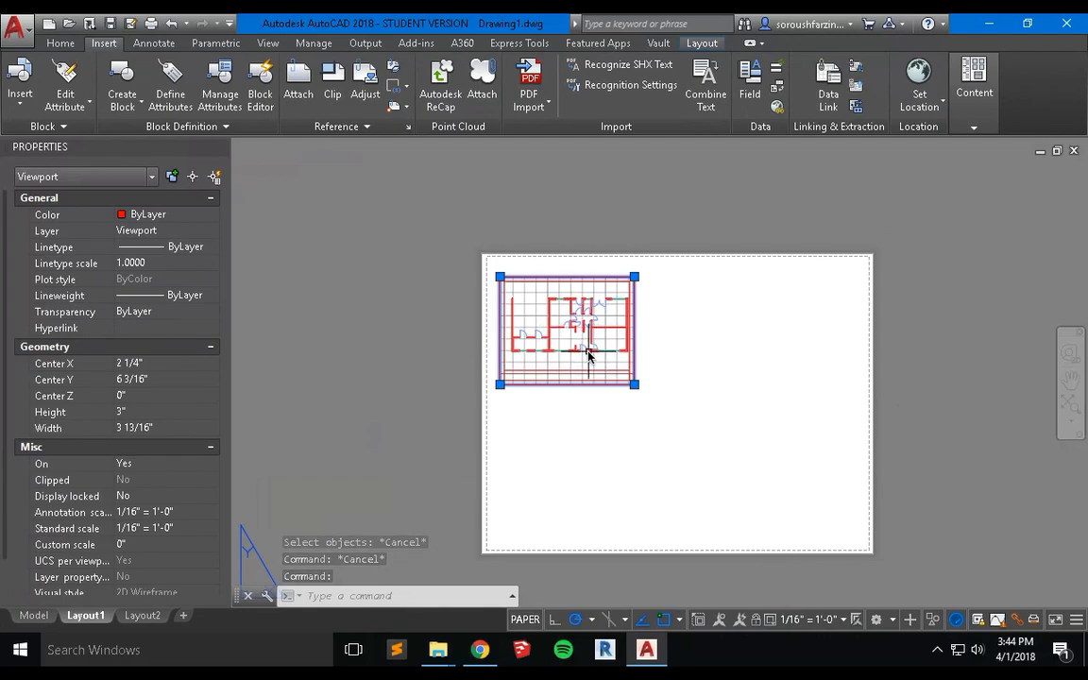
double_click(587, 348)
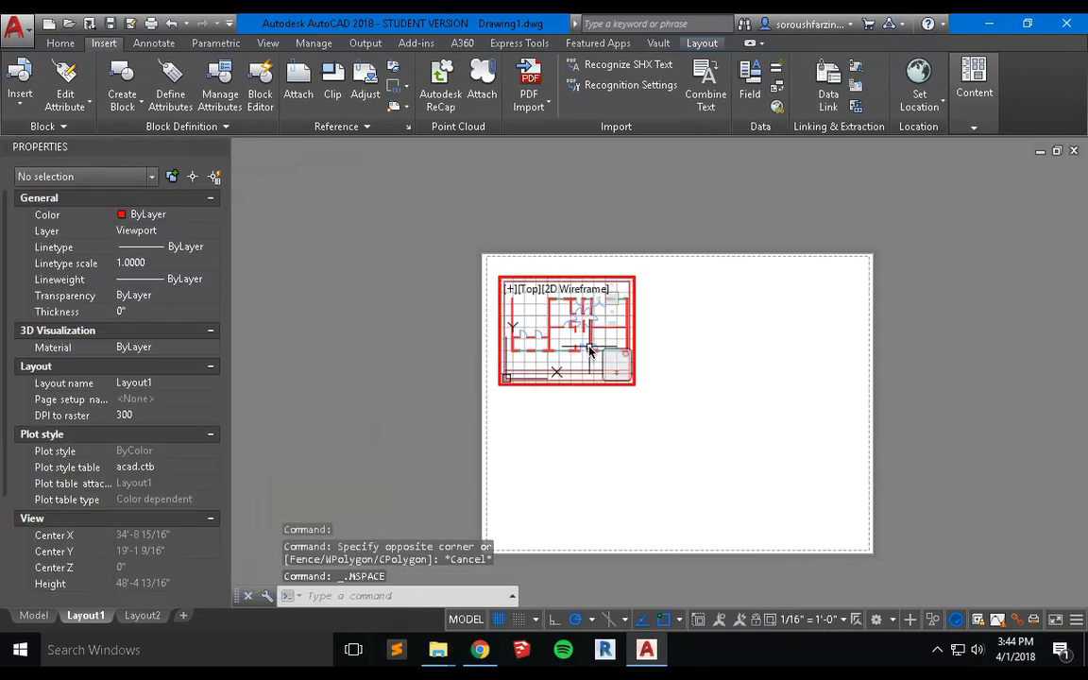
scroll(590, 351, "down", 5)
scroll(587, 349, "up", 5)
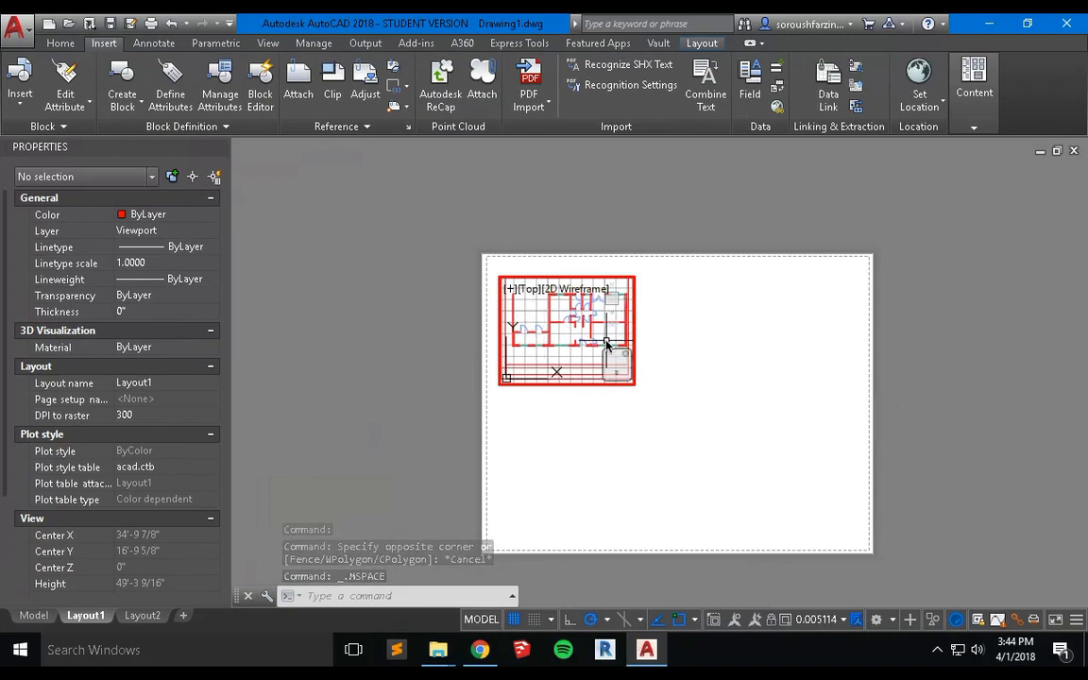
key("Escape")
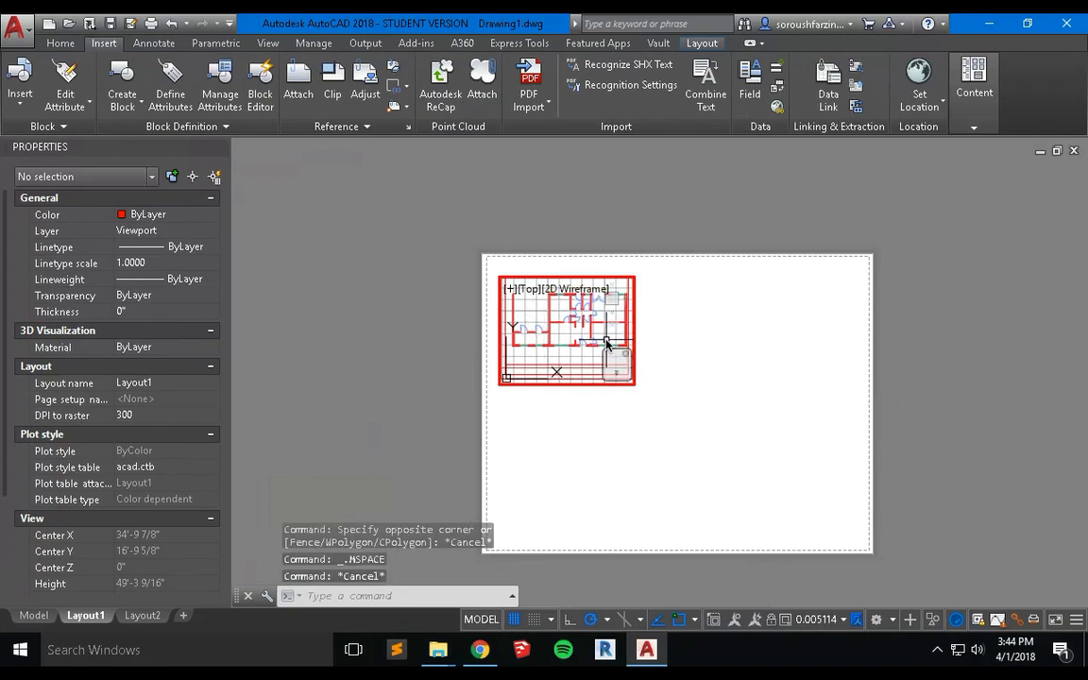
key("ctrl+z")
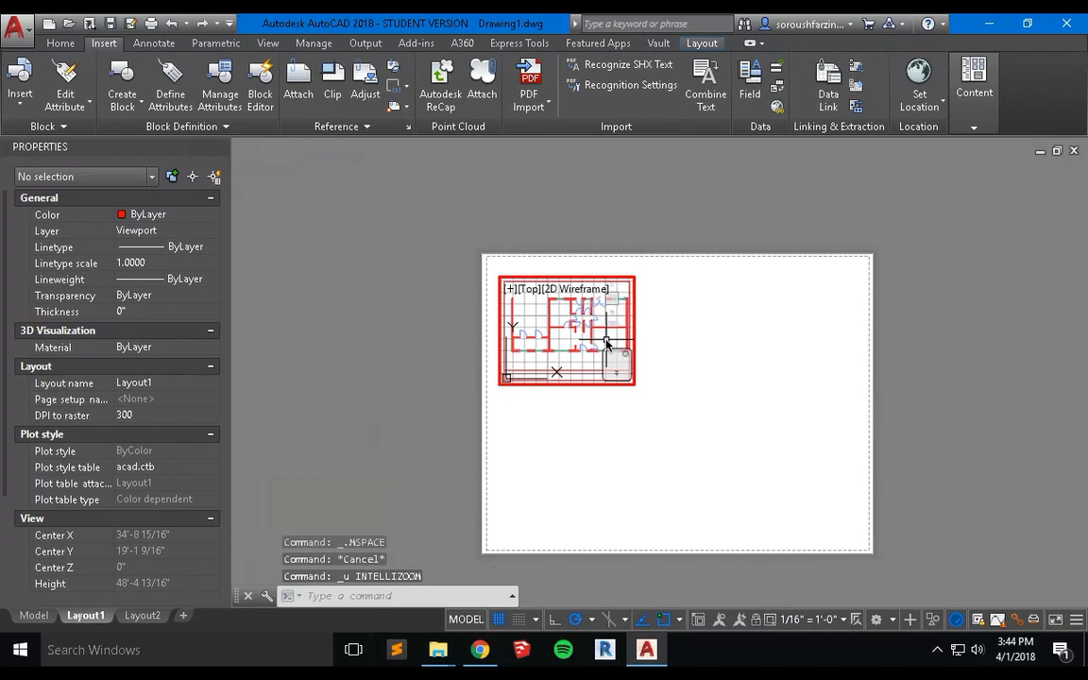
key("ctrl+z")
left_click(568, 385)
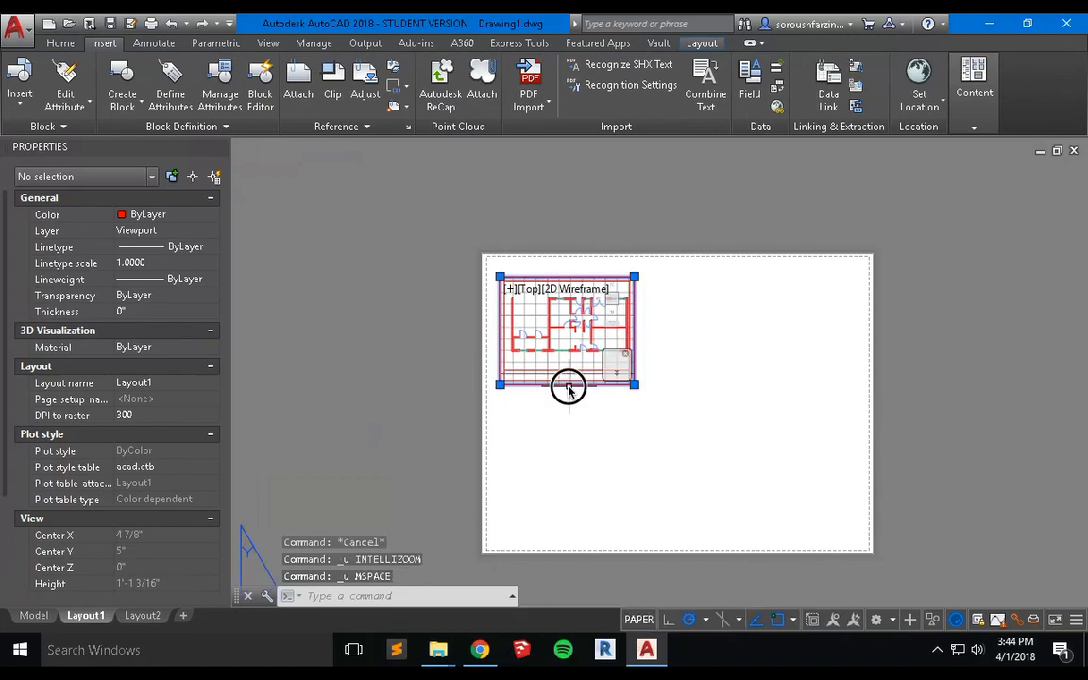
left_click(701, 43)
left_click(201, 110)
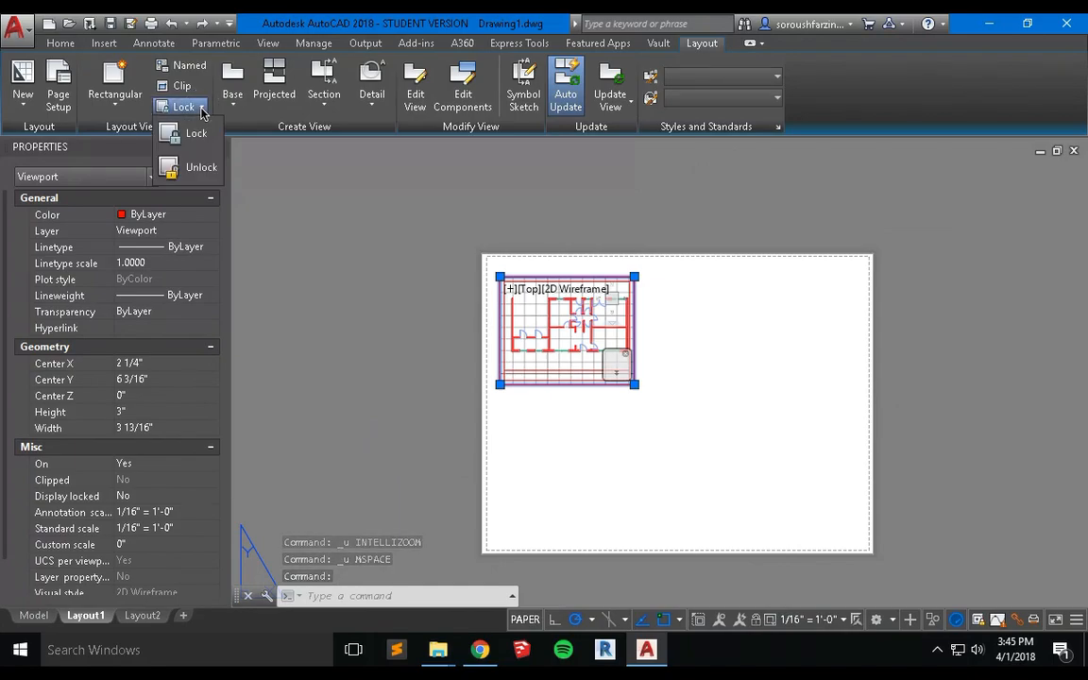
left_click(196, 137)
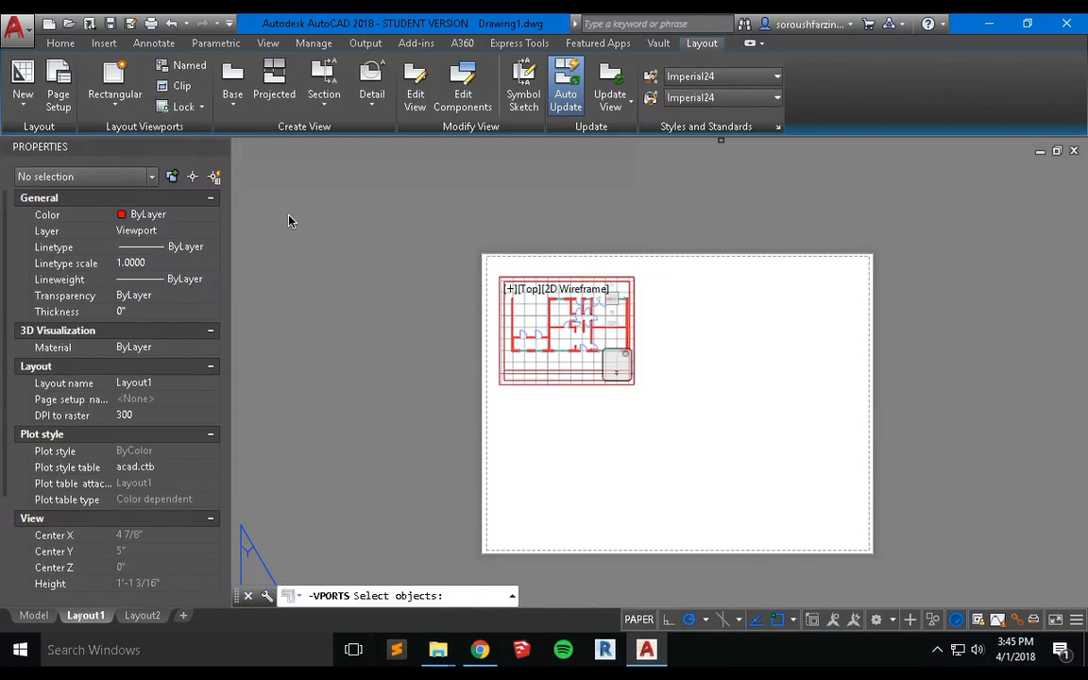
key("Escape")
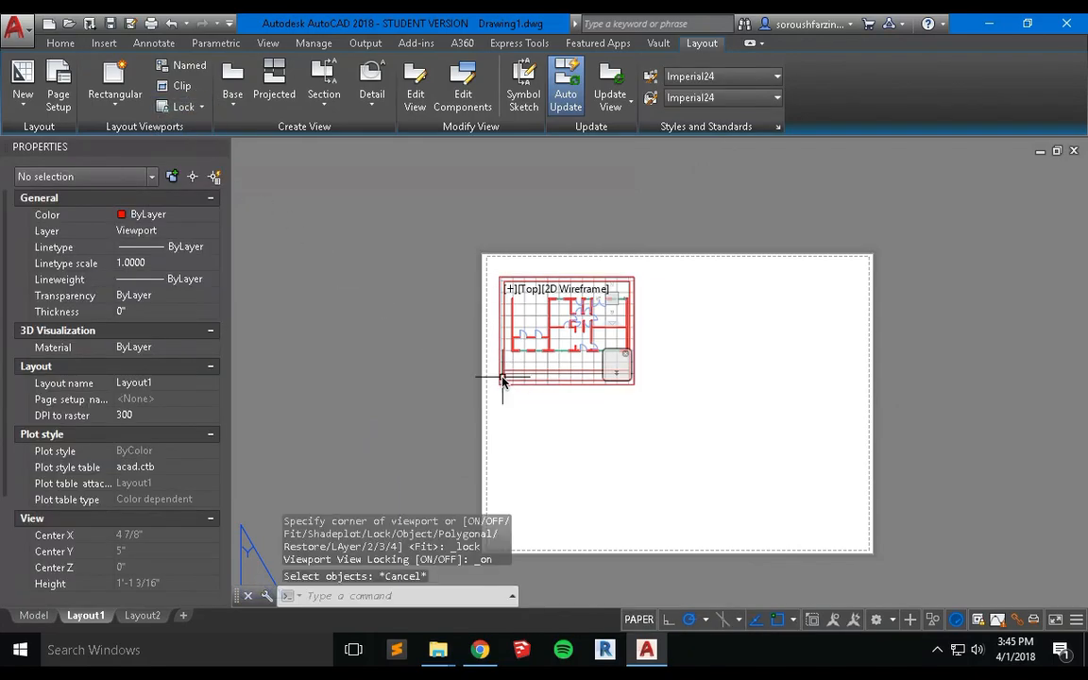
Lock the display of the floor plan viewport.
left_click(201, 110)
left_click(195, 135)
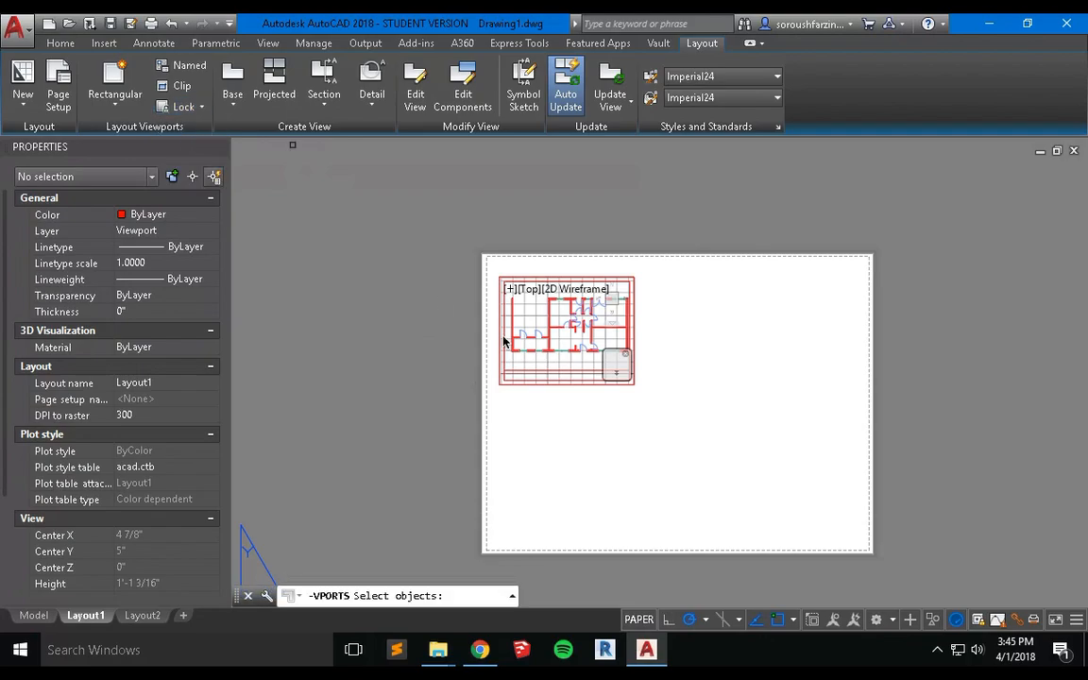
left_click(565, 384)
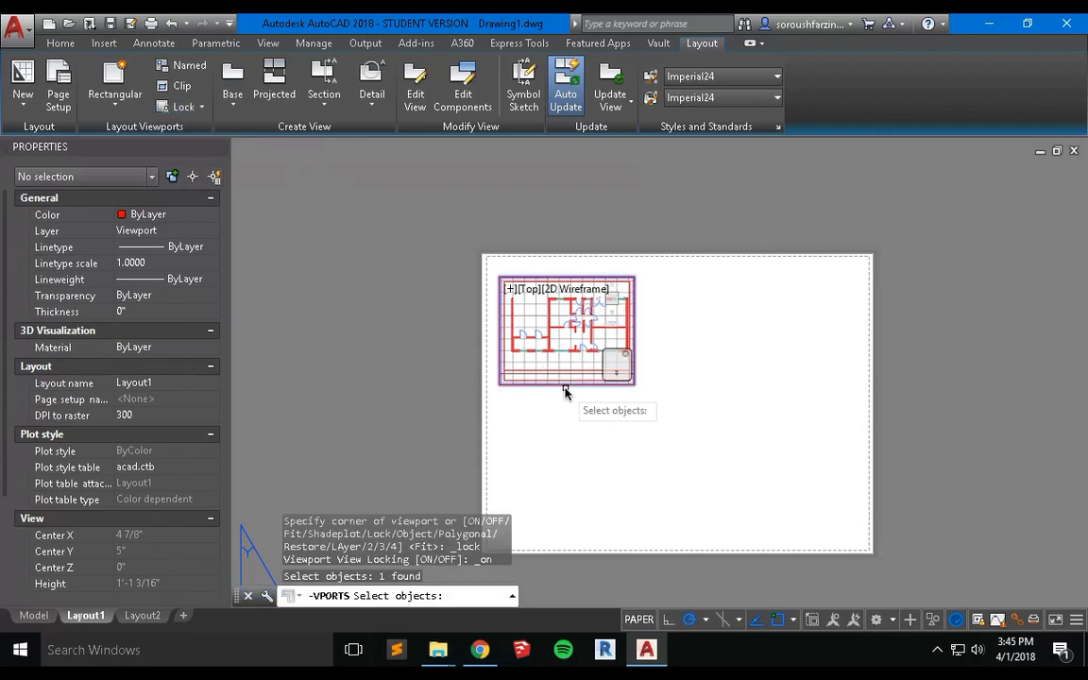
key("Return")
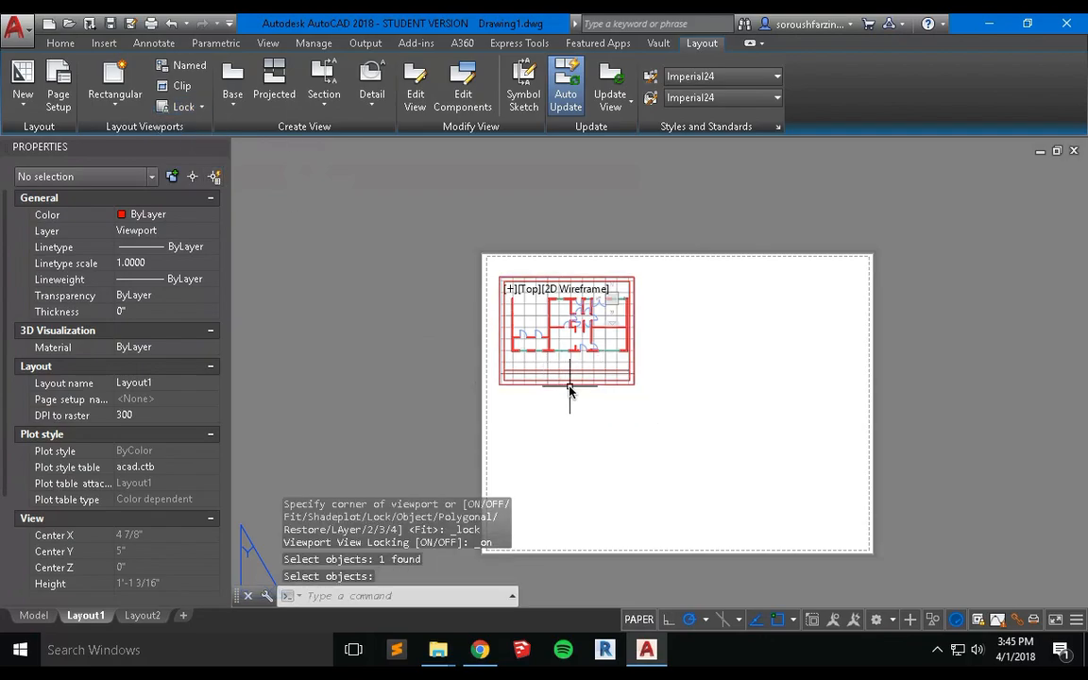
Activate the locked floor plan viewport's model space, test zooming and panning in it, and return to paper space.
left_click(569, 386)
key("Escape")
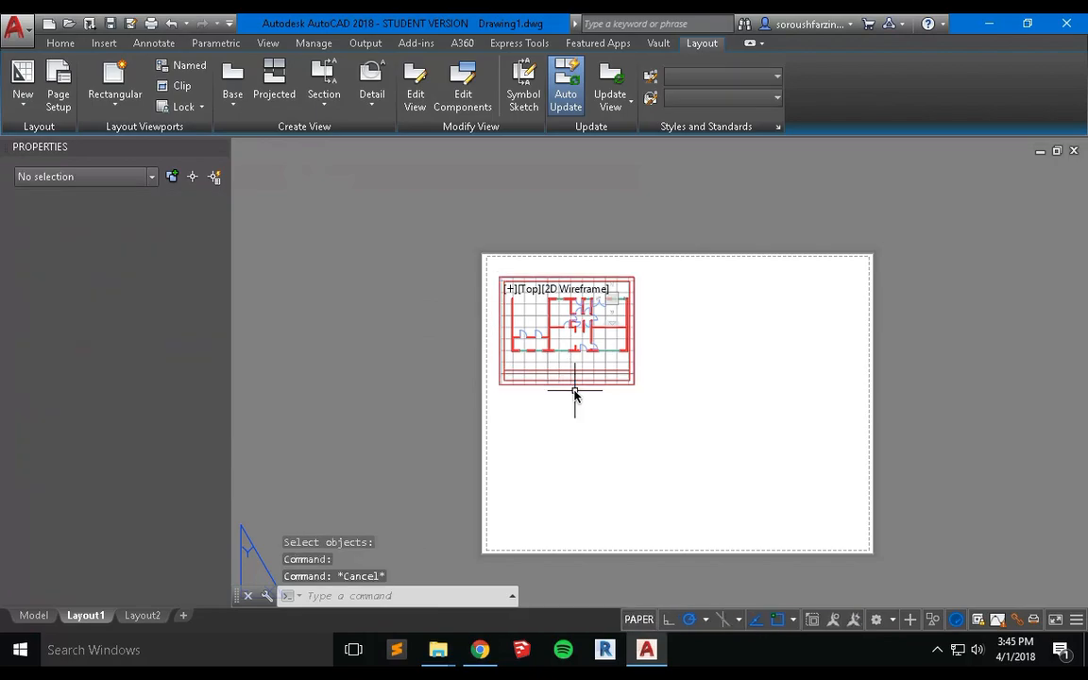
left_click(575, 384)
key("Escape")
double_click(575, 370)
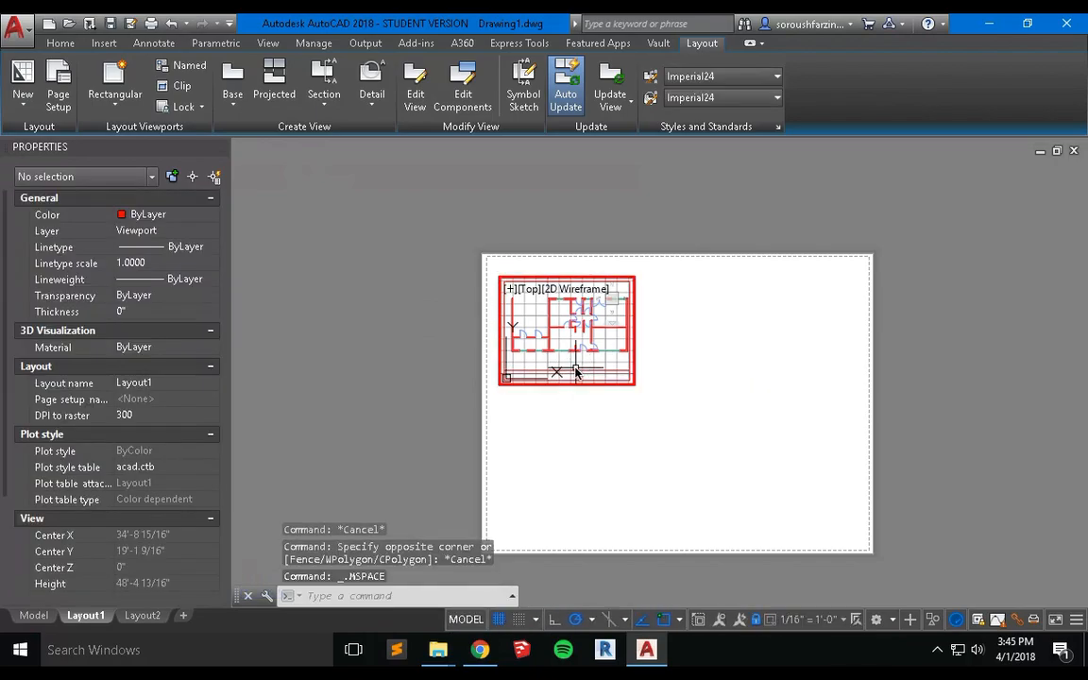
scroll(575, 370, "down", 5)
scroll(573, 373, "up", 7)
scroll(570, 375, "down", 5)
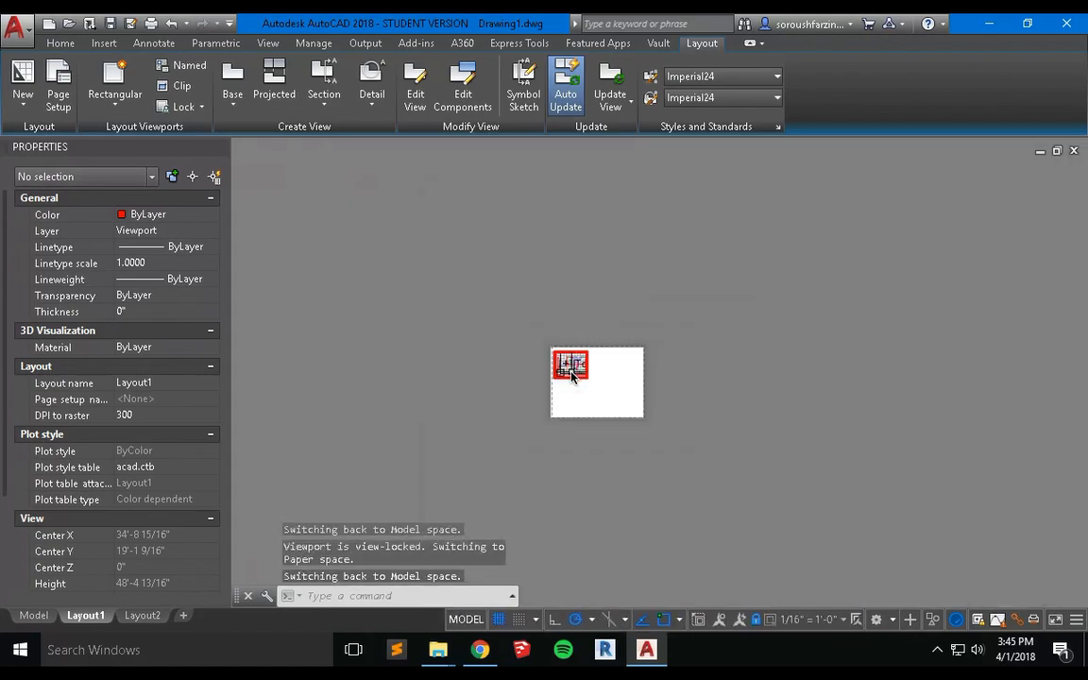
scroll(572, 373, "up", 5)
scroll(570, 380, "down", 4)
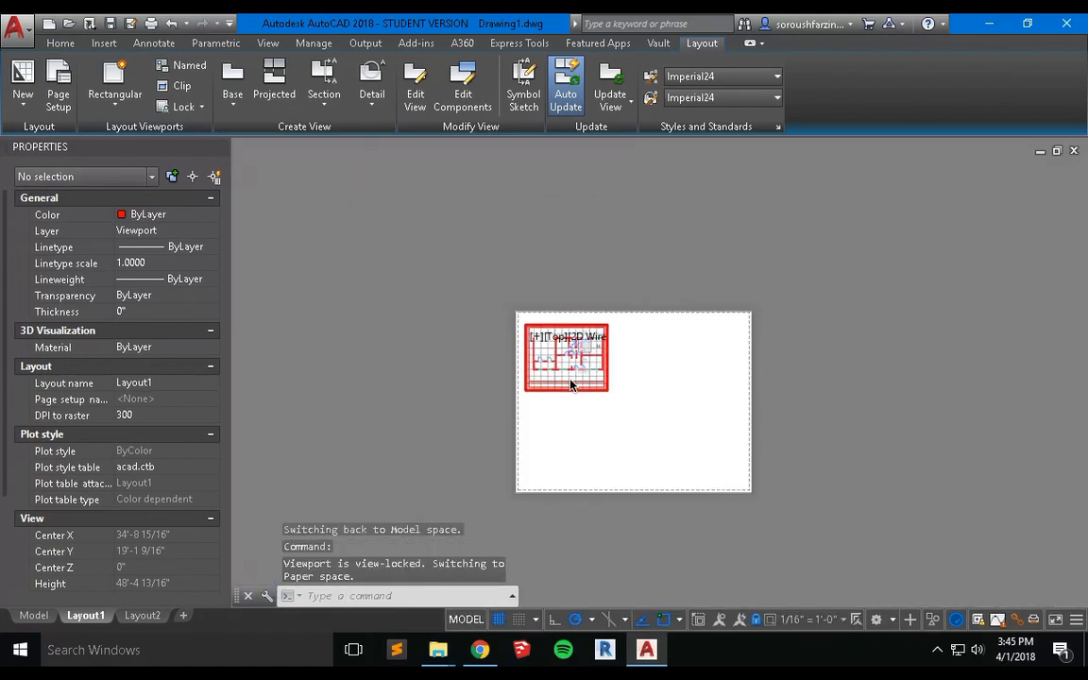
scroll(573, 381, "up", 4)
scroll(574, 388, "down", 3)
scroll(576, 387, "up", 2)
scroll(576, 388, "down", 2)
middle_click_drag(575, 387, 467, 337)
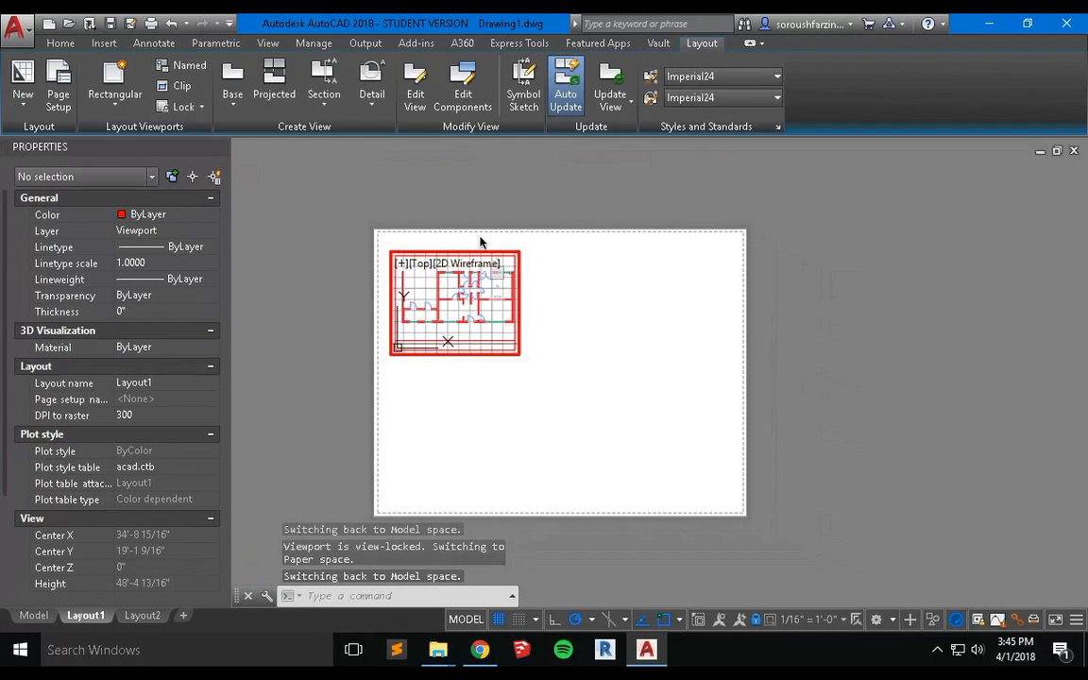
double_click(517, 364)
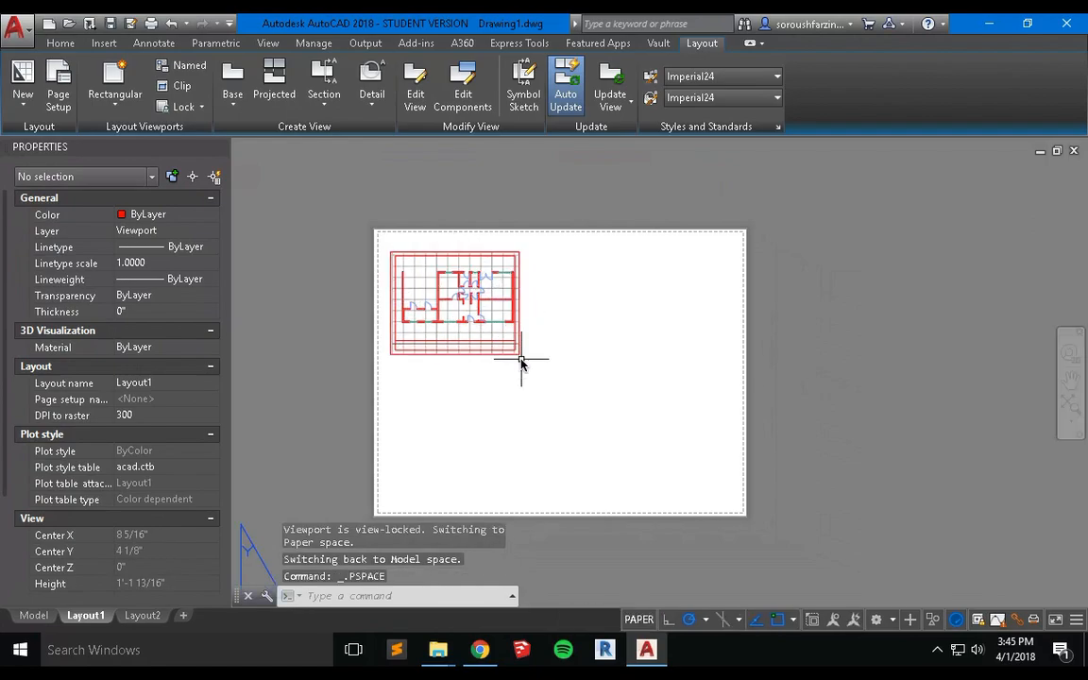
Unlock the display of the floor plan viewport.
left_click(185, 107)
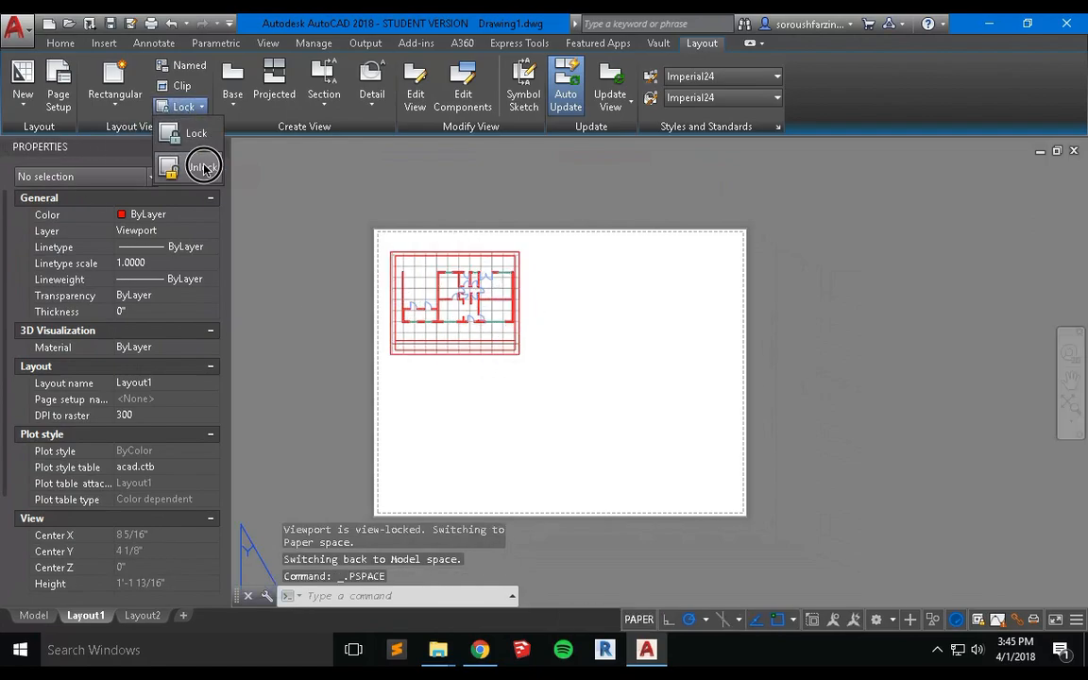
left_click(194, 163)
left_click(416, 251)
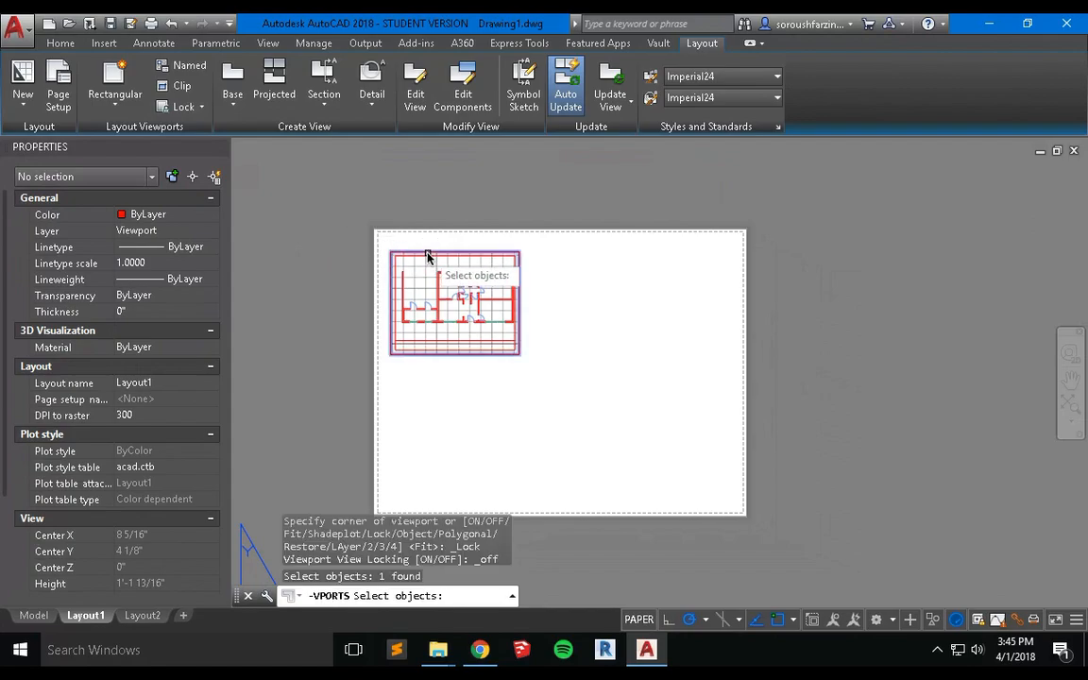
key("Return")
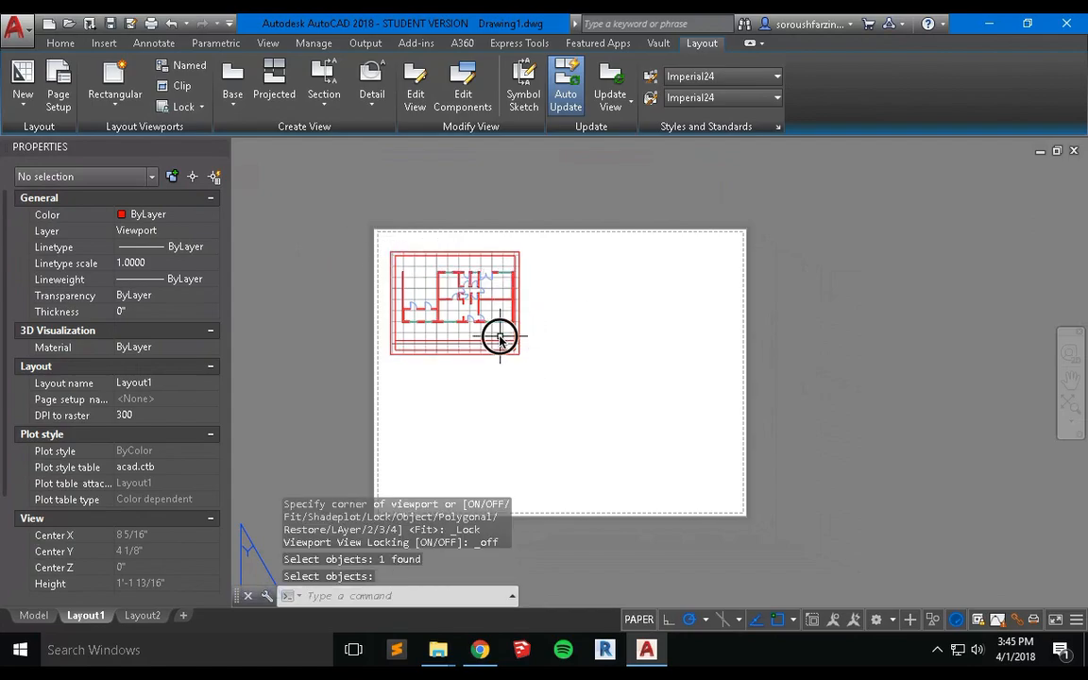
Try zooming the floor plan inside the unlocked viewport, and undo the zoom and the switch to paper space.
double_click(498, 334)
scroll(449, 326, "down", 4)
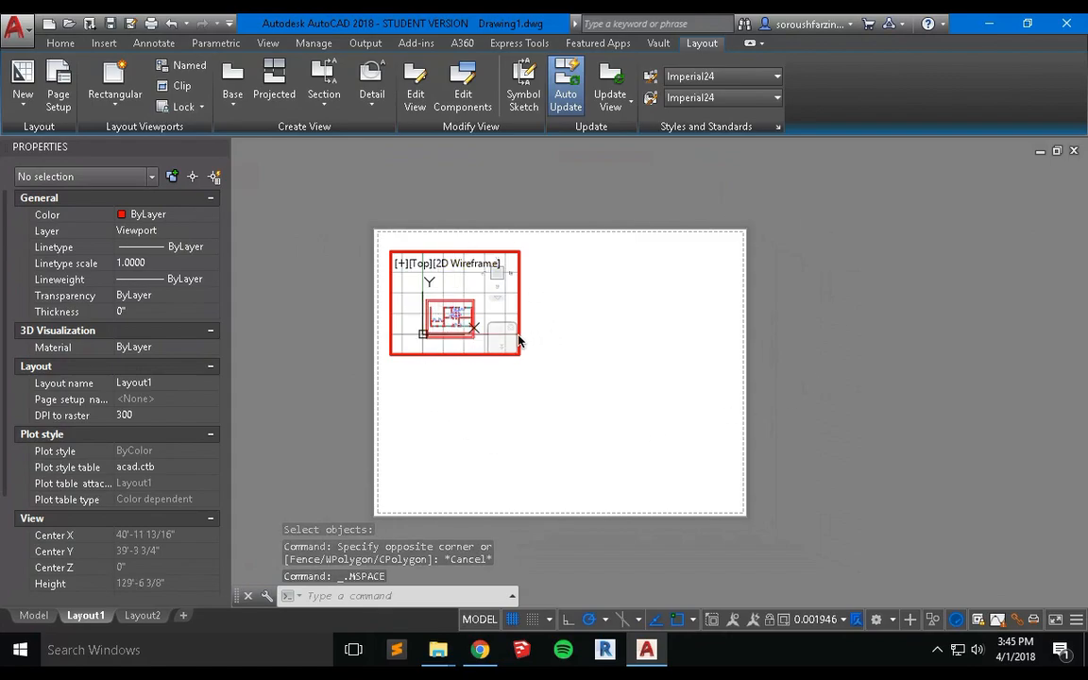
scroll(449, 326, "up", 3)
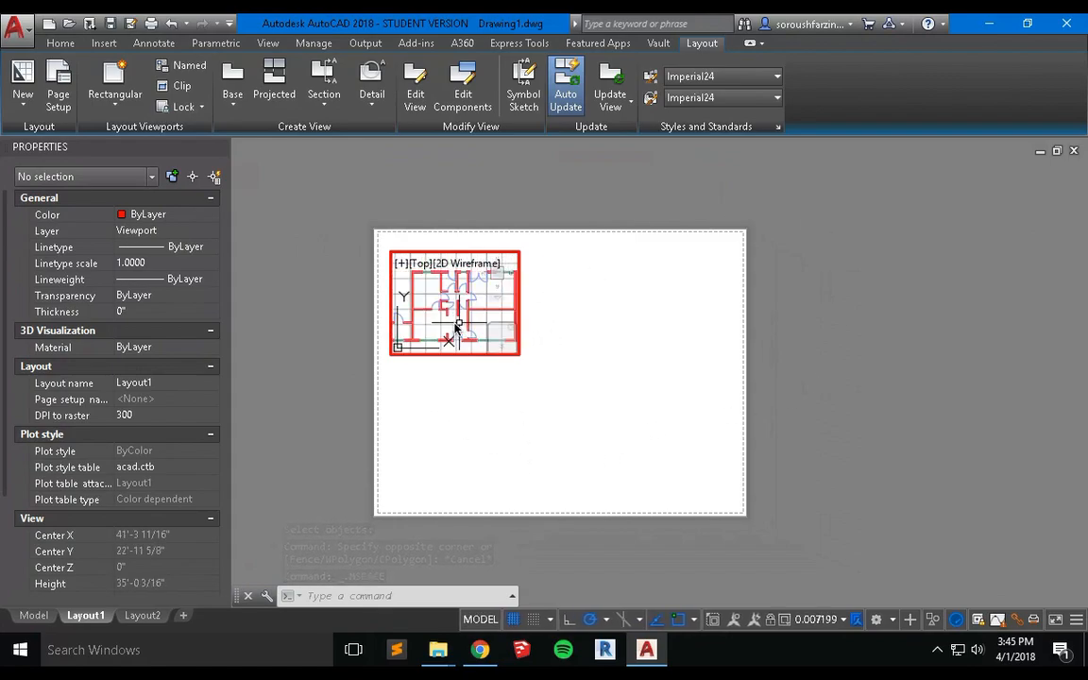
scroll(450, 326, "up", 2)
double_click(490, 380)
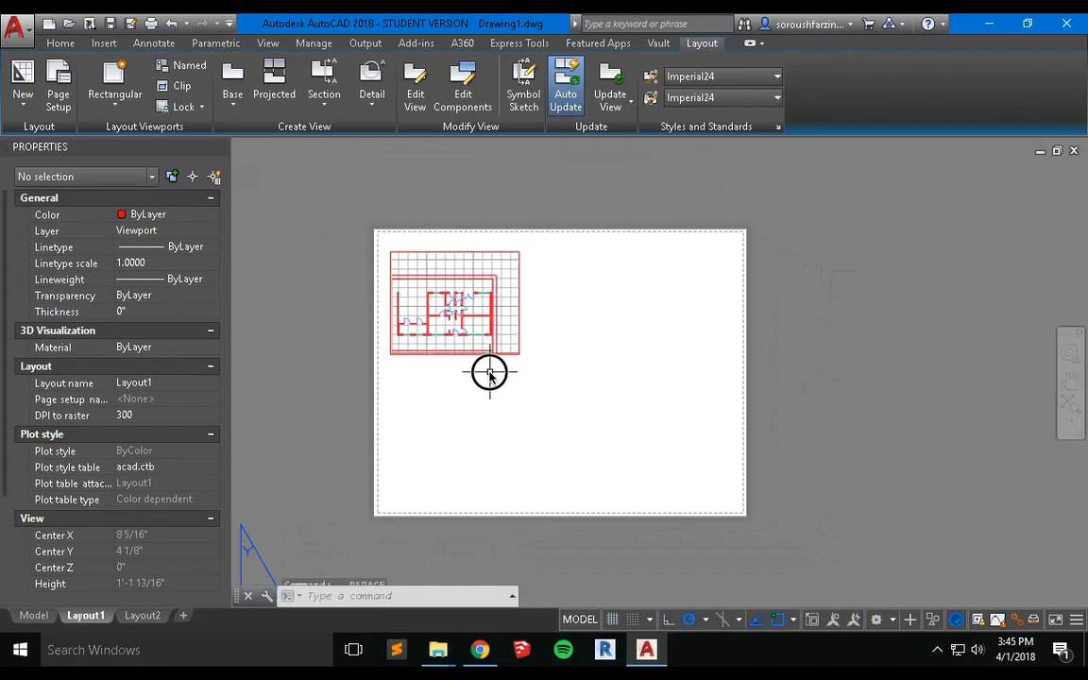
left_click(488, 363)
key("Escape")
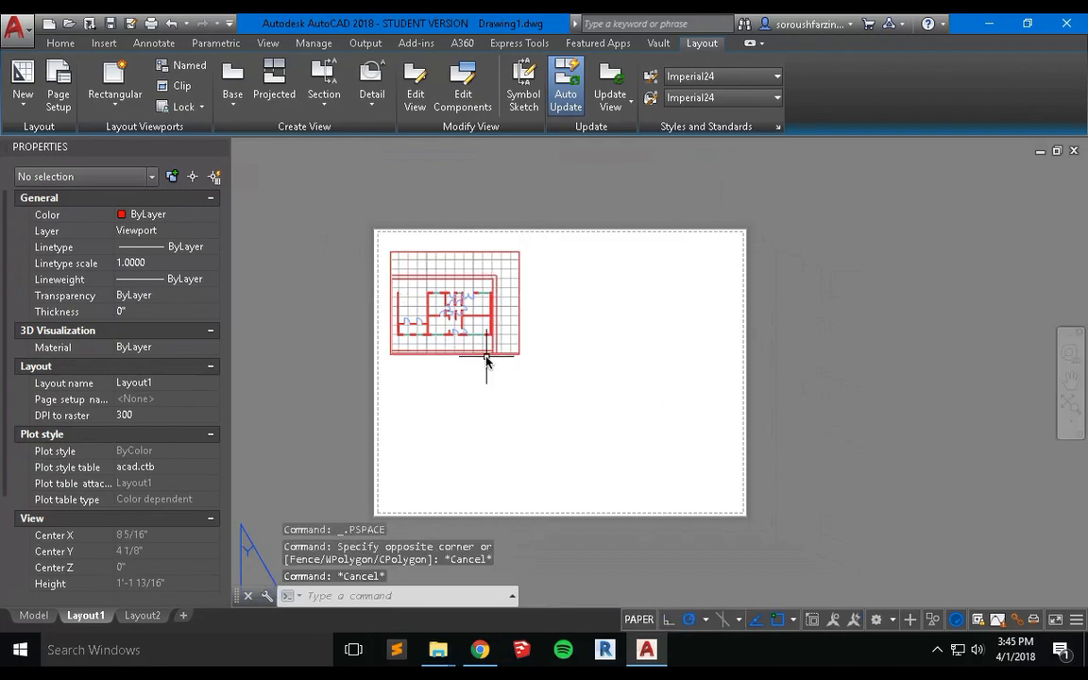
key("ctrl+z")
key("ctrl+z")
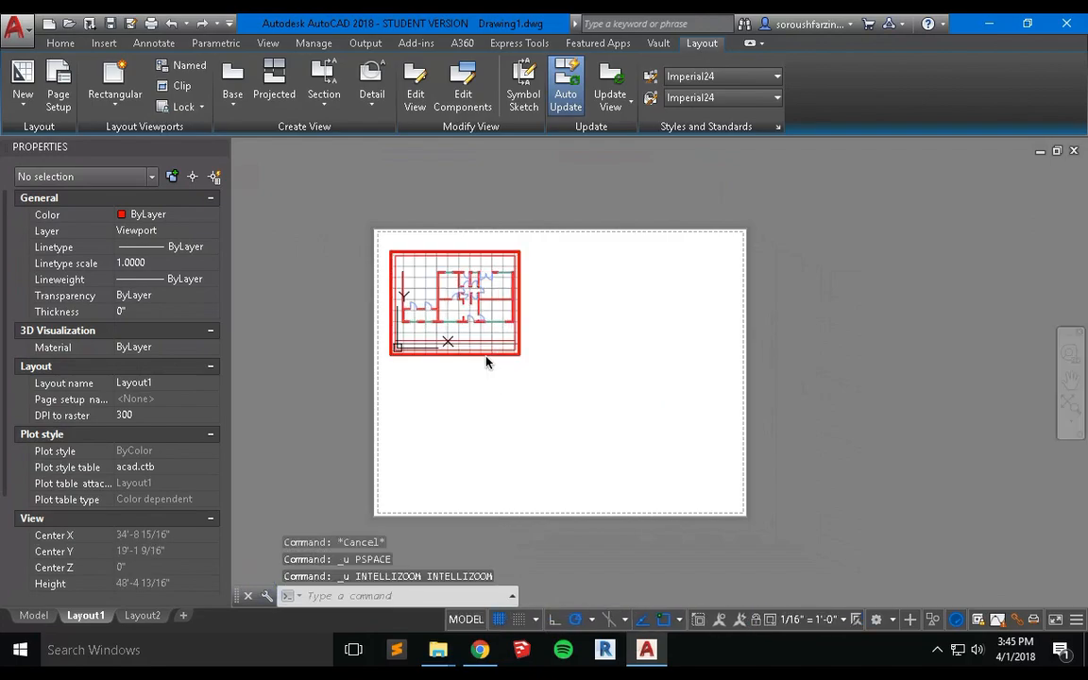
Return to paper space and lock the display of the floor plan viewport again.
double_click(544, 383)
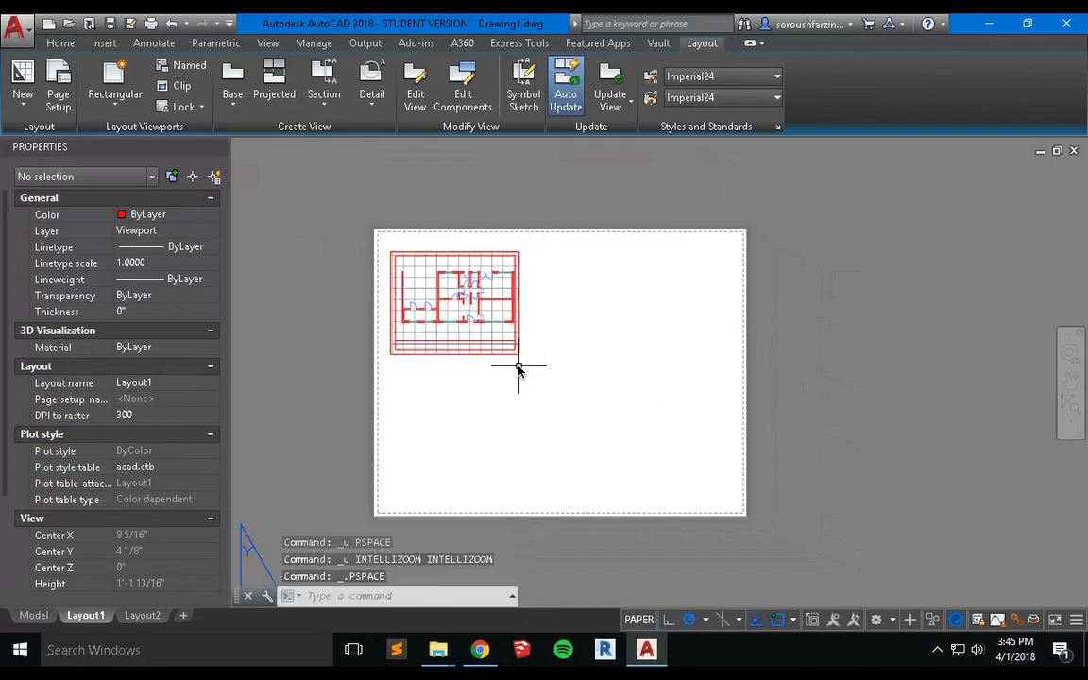
left_click(184, 107)
left_click(195, 133)
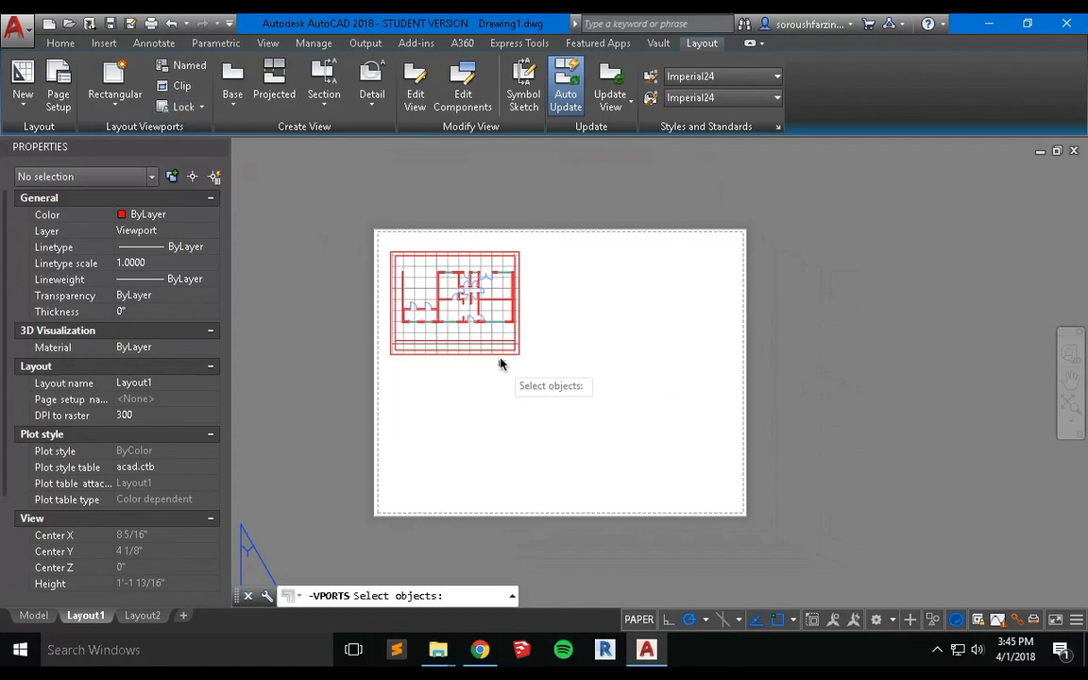
left_click(499, 354)
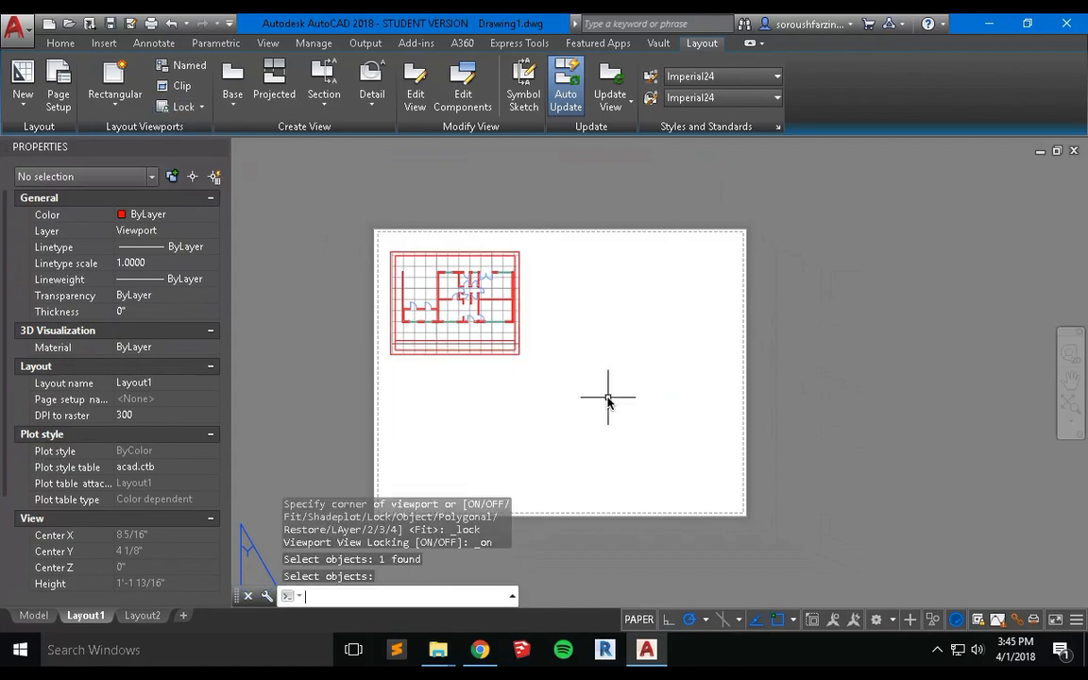